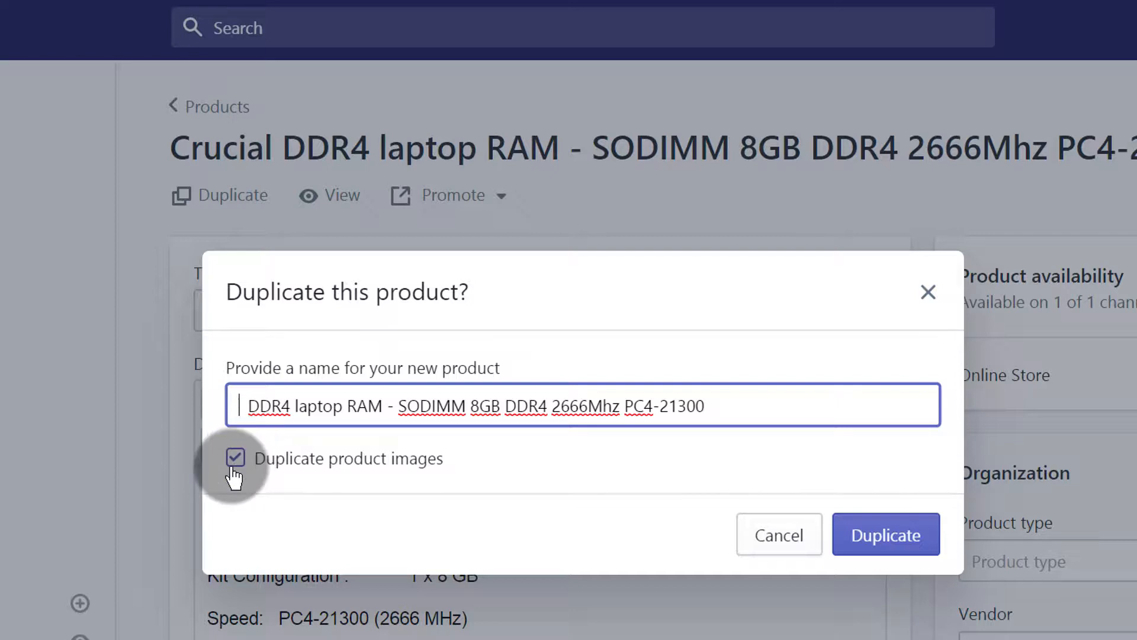
# Step: Duplicate the product, including its images, under the name "DDR4 laptop RAM - SODIMM 8GB DDR4 2666Mhz PC4-21300"
pyautogui.click(900, 538)
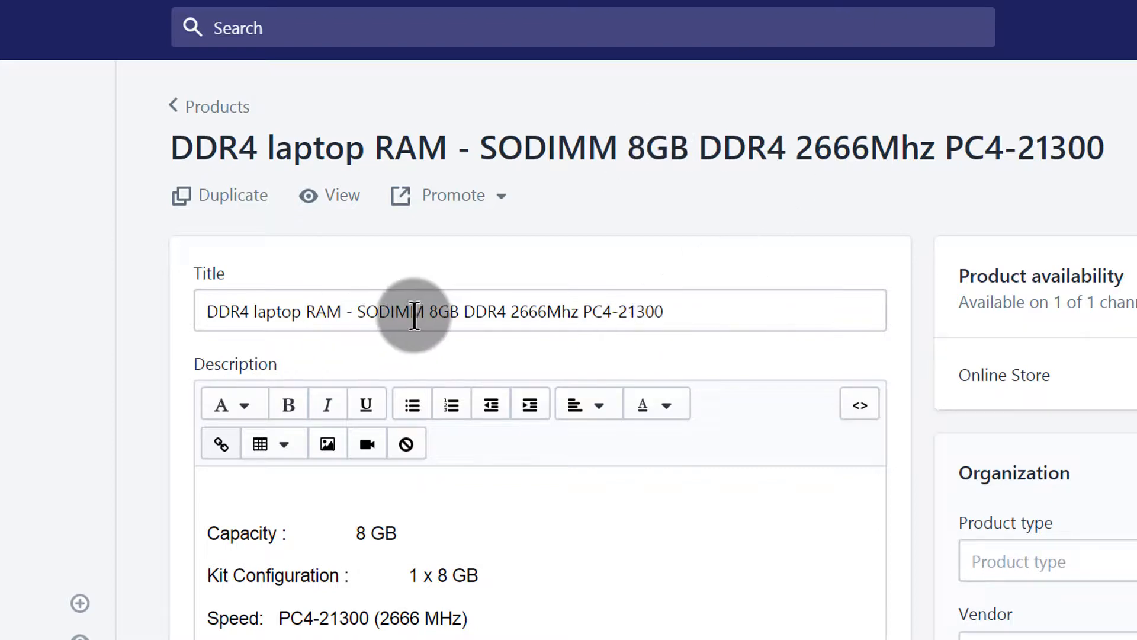
# Step: Edit the product title to "DDR4 laptop RAM - SODIMM 16GB, 8GB, 4GB DDR4 2666Mhz PC4-21300"
pyautogui.click(459, 309)
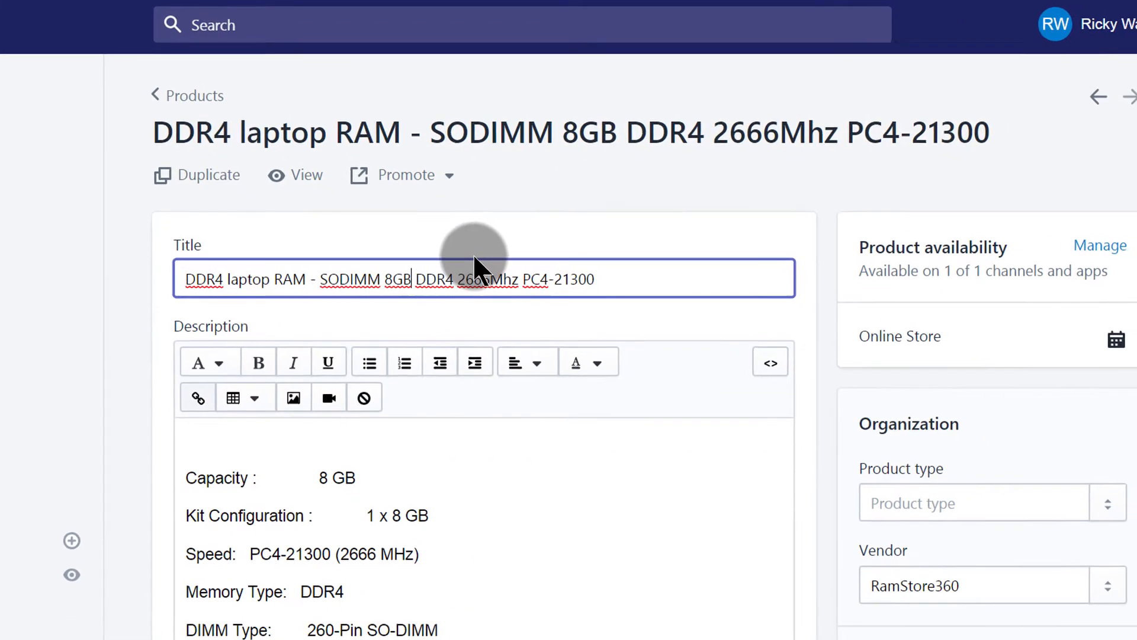
pyautogui.write(', 4GB')
pyautogui.press('Left')
pyautogui.press('Left')
pyautogui.press('Left')
pyautogui.press('Left')
pyautogui.press('Left')
pyautogui.press('Left')
pyautogui.press('Left')
pyautogui.press('Left')
pyautogui.press('Left')
pyautogui.write('1')
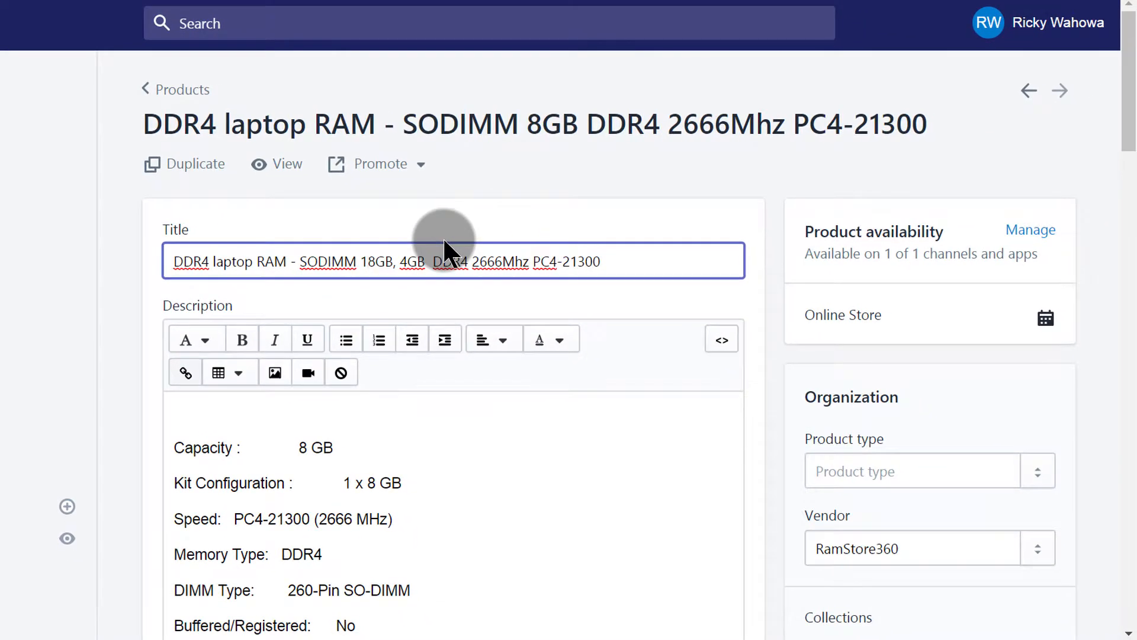
pyautogui.write('6GB')
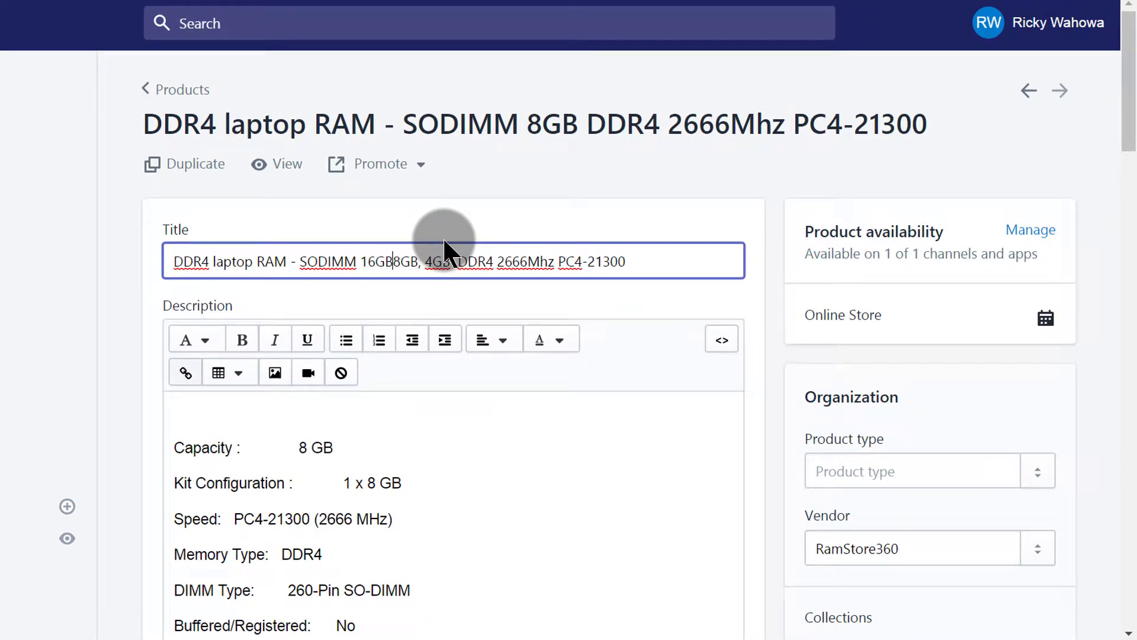
pyautogui.write(',')
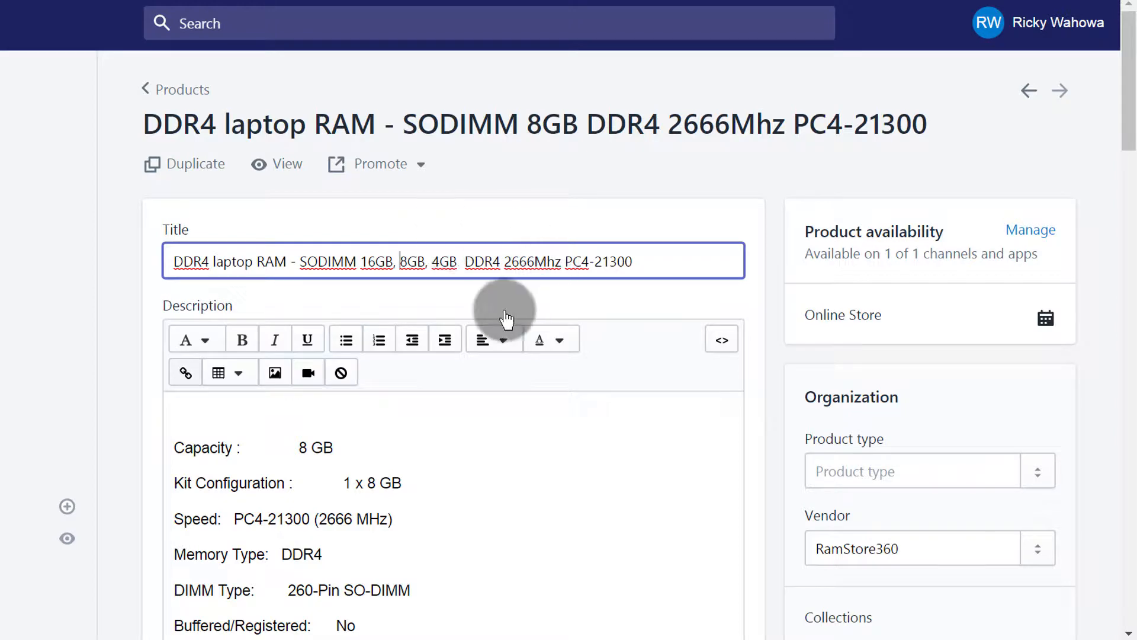
# Step: Start adding variants to the product
pyautogui.scroll(-5, 604, 317)
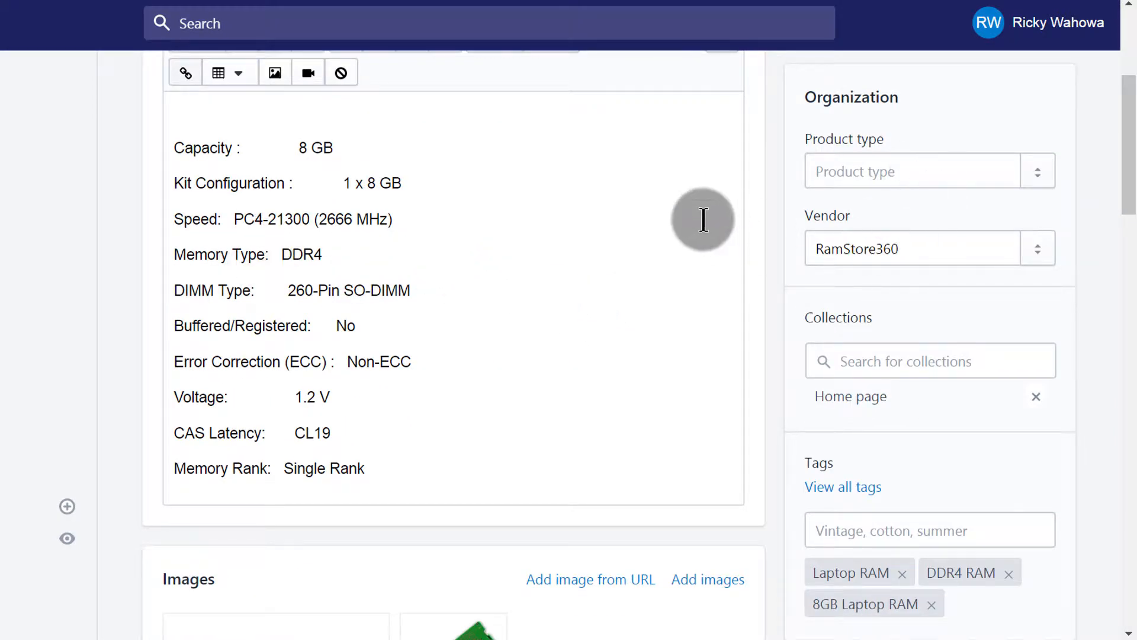
pyautogui.scroll(-8, 651, 231)
pyautogui.scroll(-3, 632, 243)
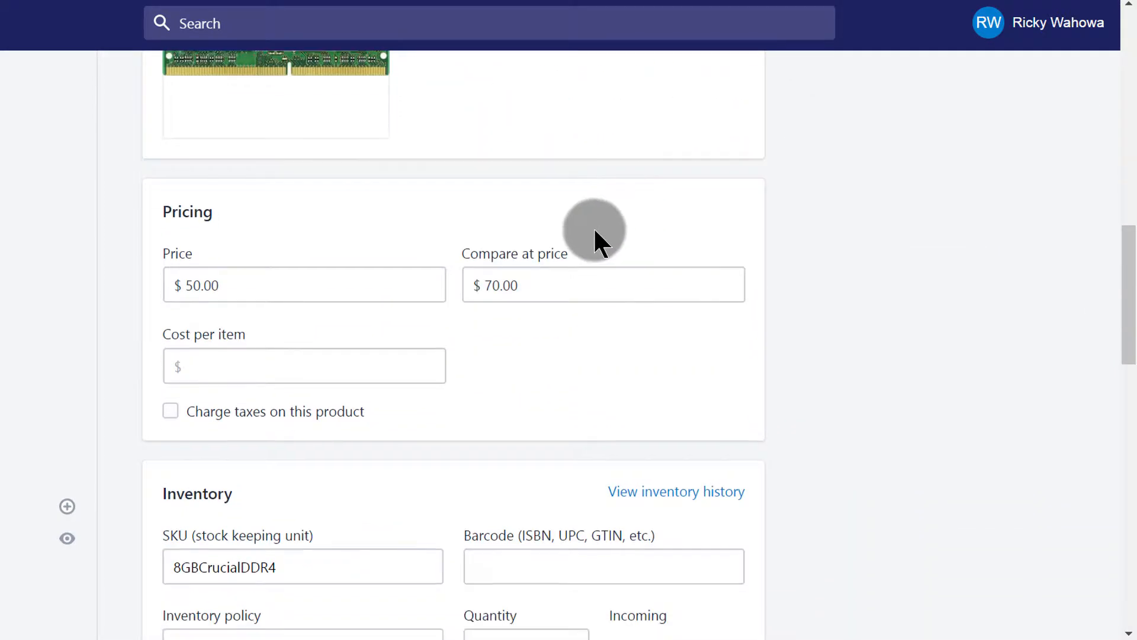
pyautogui.scroll(-8, 307, 261)
pyautogui.scroll(-11, 260, 166)
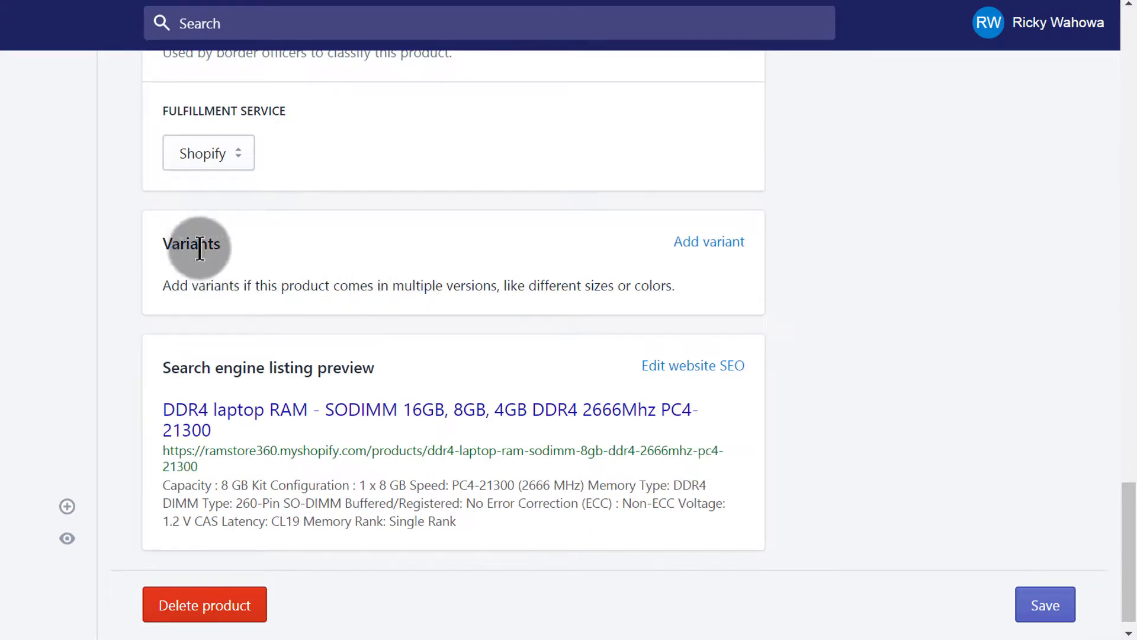
pyautogui.click(700, 244)
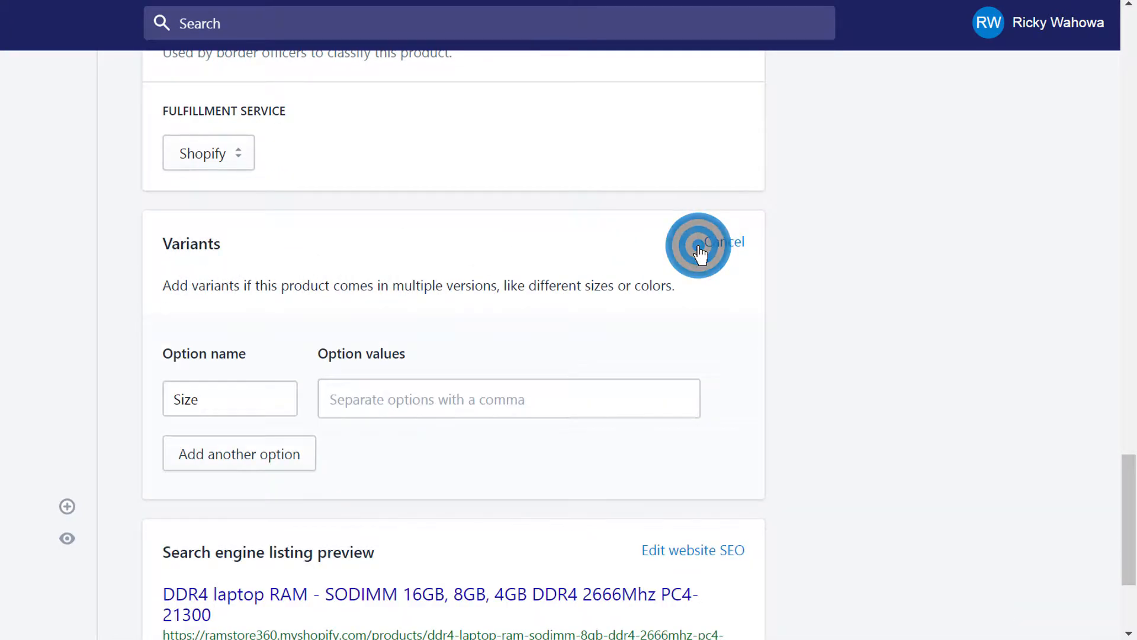
pyautogui.scroll(-3, 477, 396)
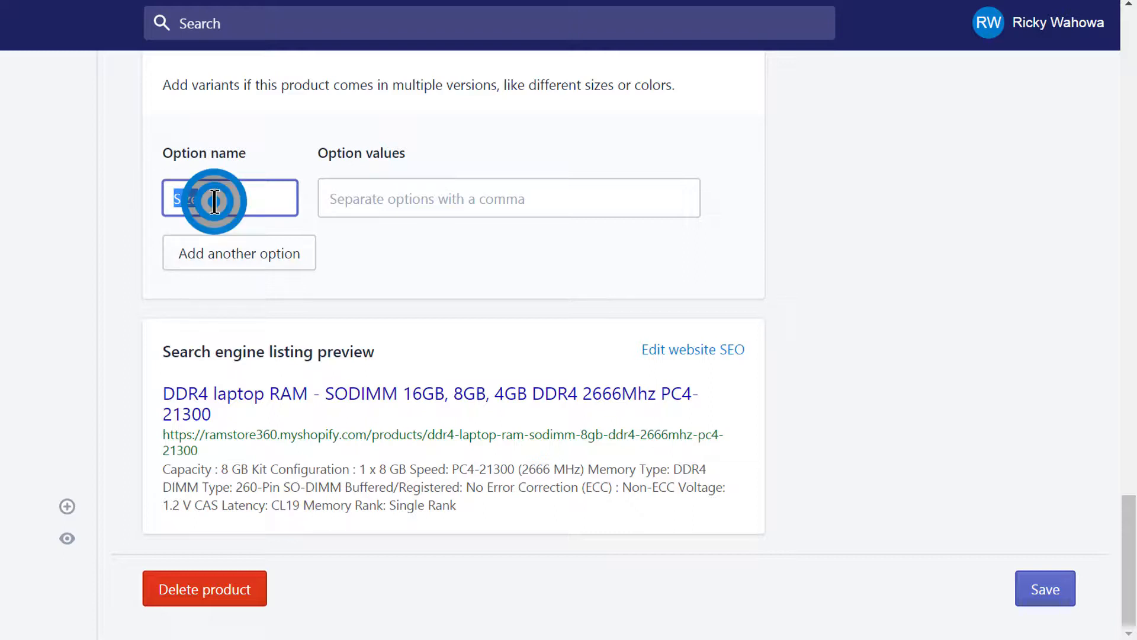
pyautogui.click(339, 202)
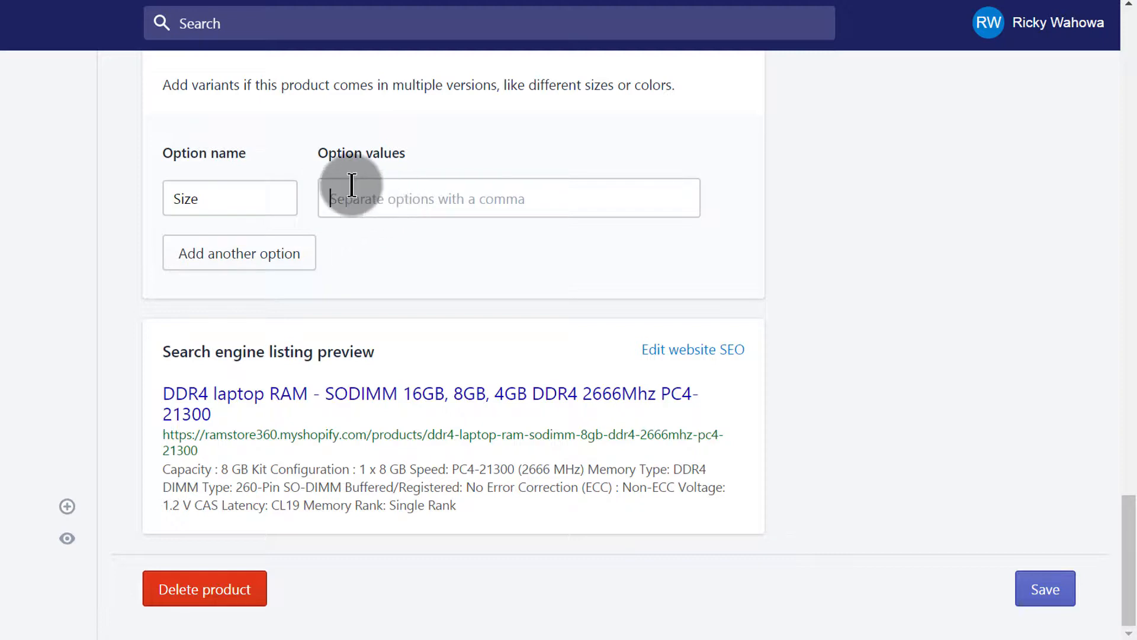
pyautogui.click(210, 259)
pyautogui.click(225, 259)
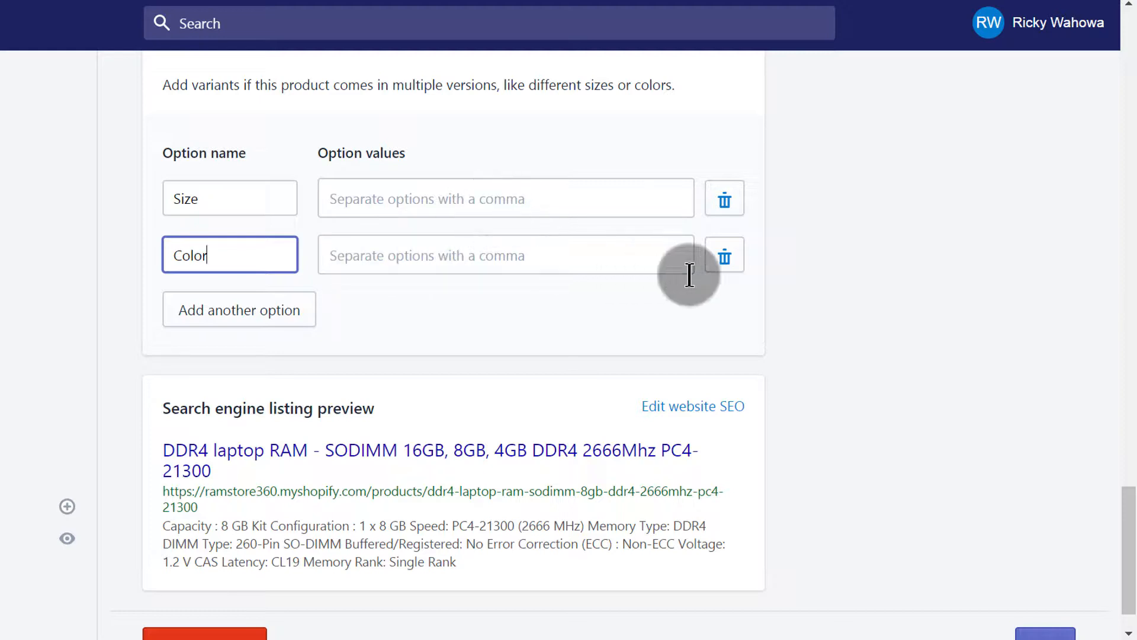
pyautogui.click(735, 257)
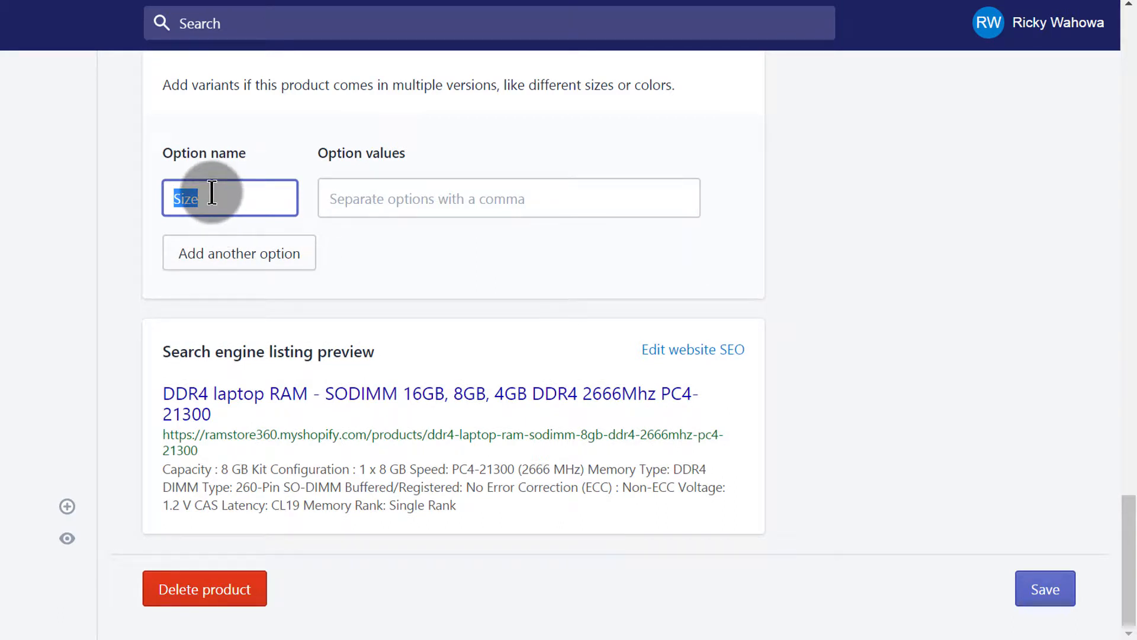
# Step: Name the variant option "Capcity" and add the option values 16GB, 8GB and 4GB
pyautogui.write('Capcity')
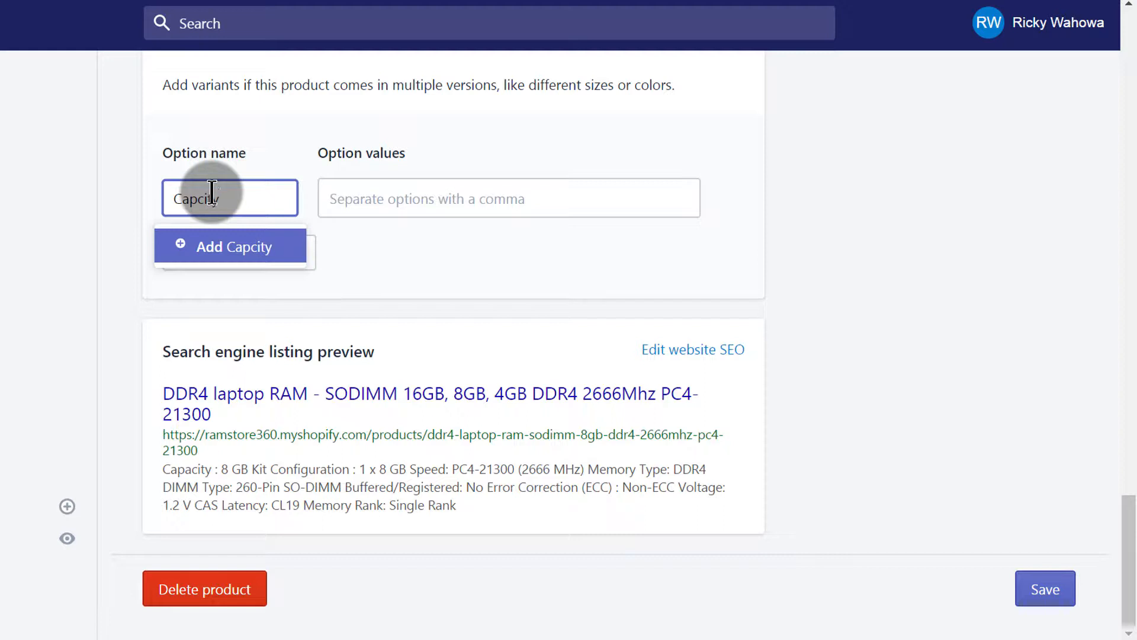
pyautogui.click(339, 197)
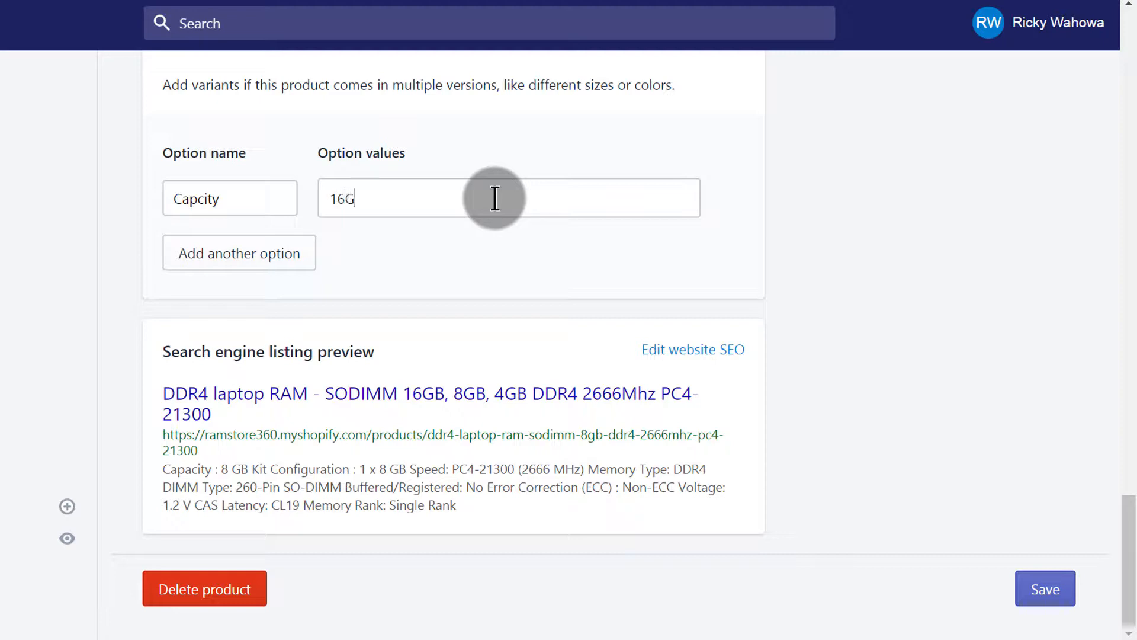
pyautogui.write('16GB')
pyautogui.press('Return')
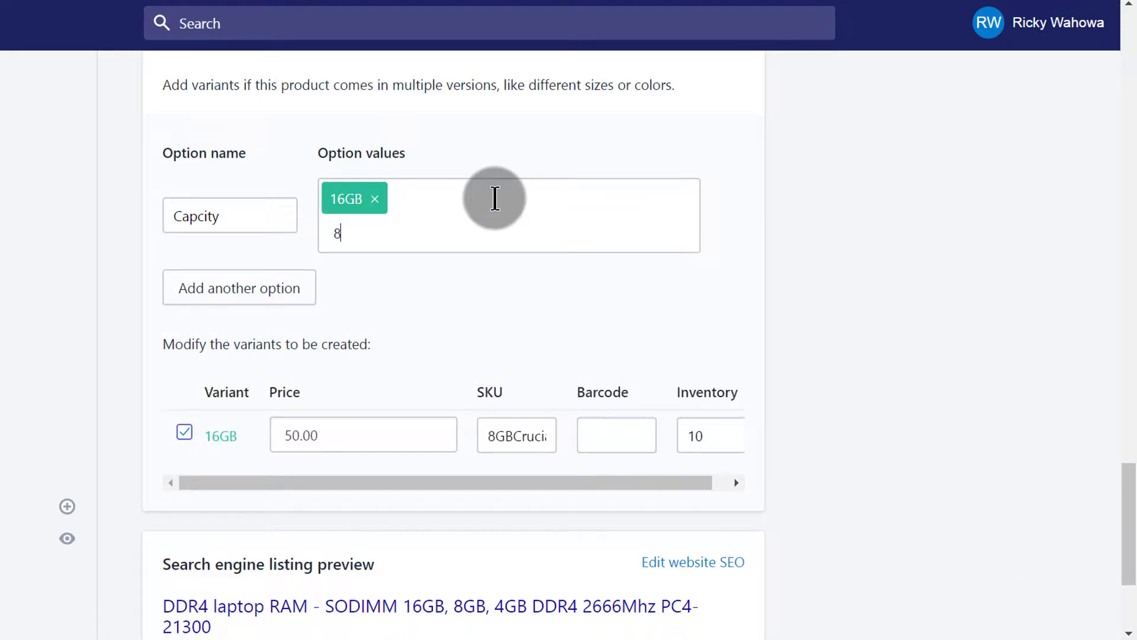
pyautogui.press('Return')
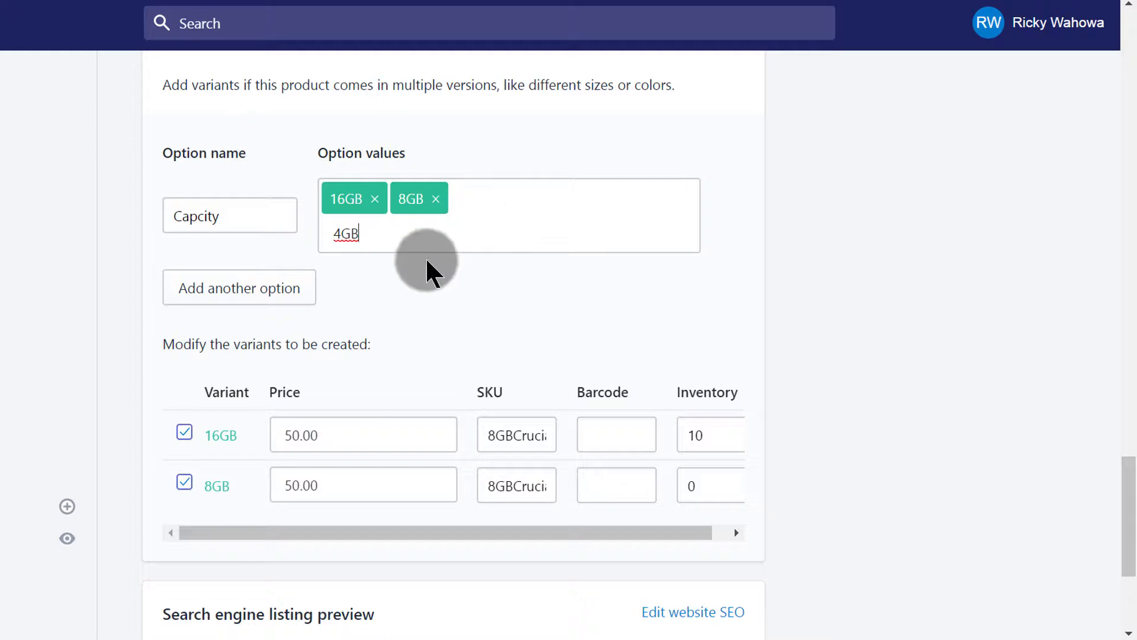
pyautogui.press('Return')
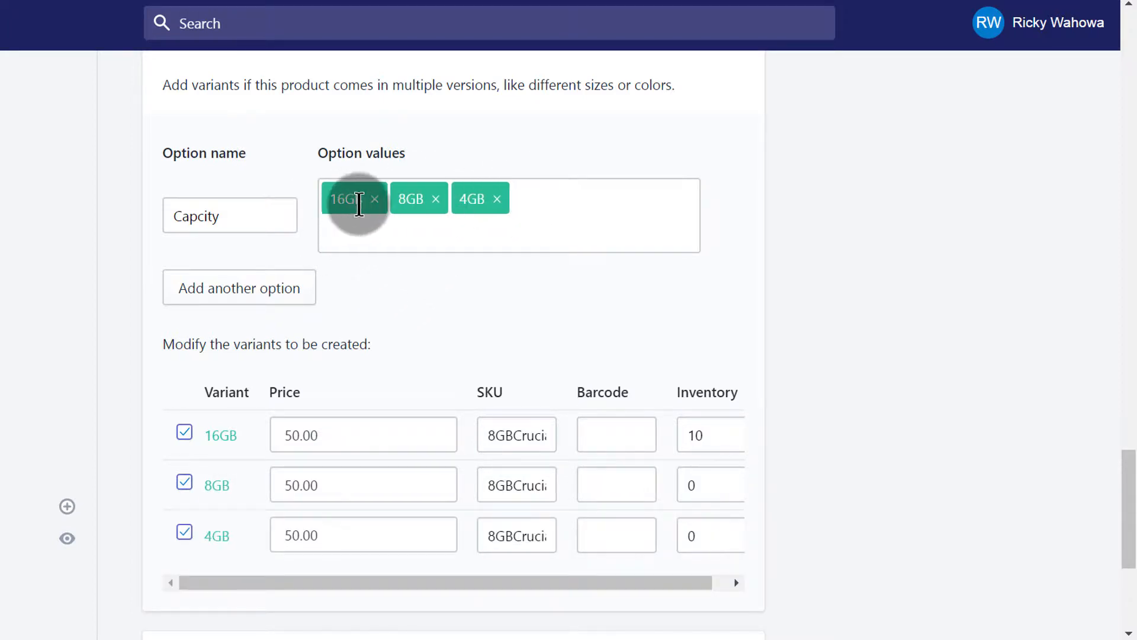
pyautogui.scroll(-1, 826, 269)
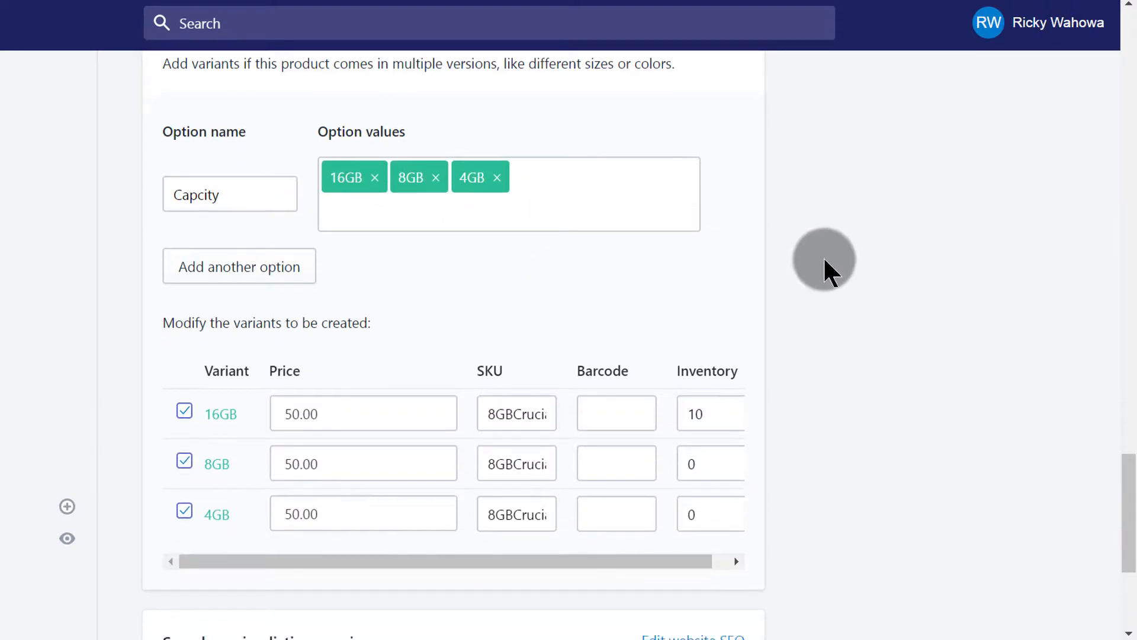
pyautogui.scroll(-3, 825, 264)
pyautogui.scroll(2, 538, 221)
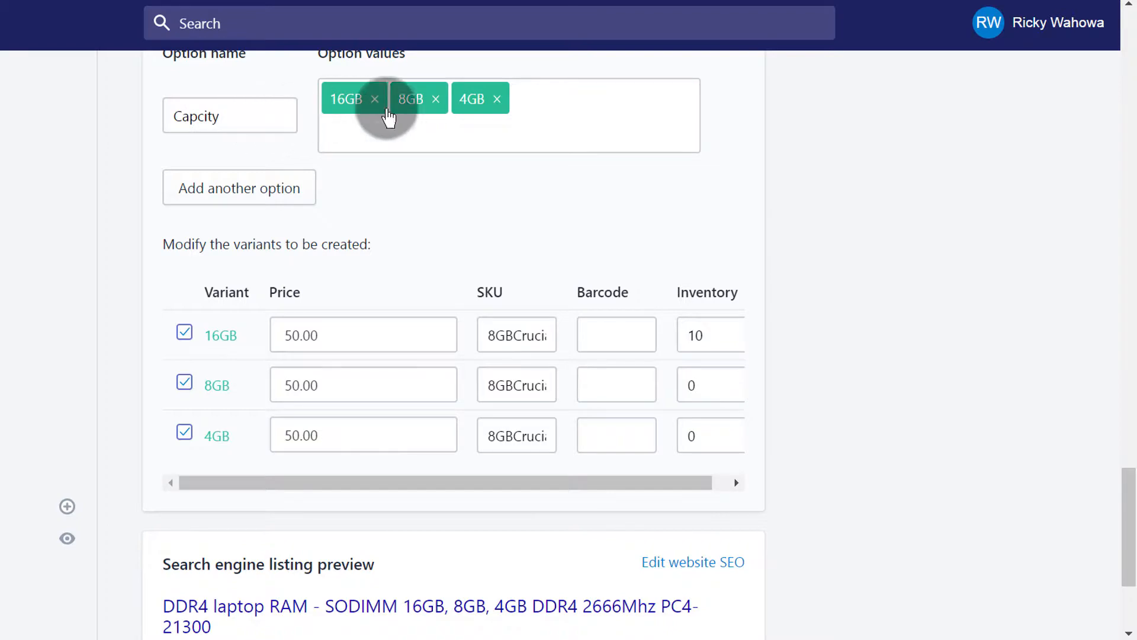
pyautogui.scroll(3, 752, 156)
pyautogui.scroll(-3, 760, 189)
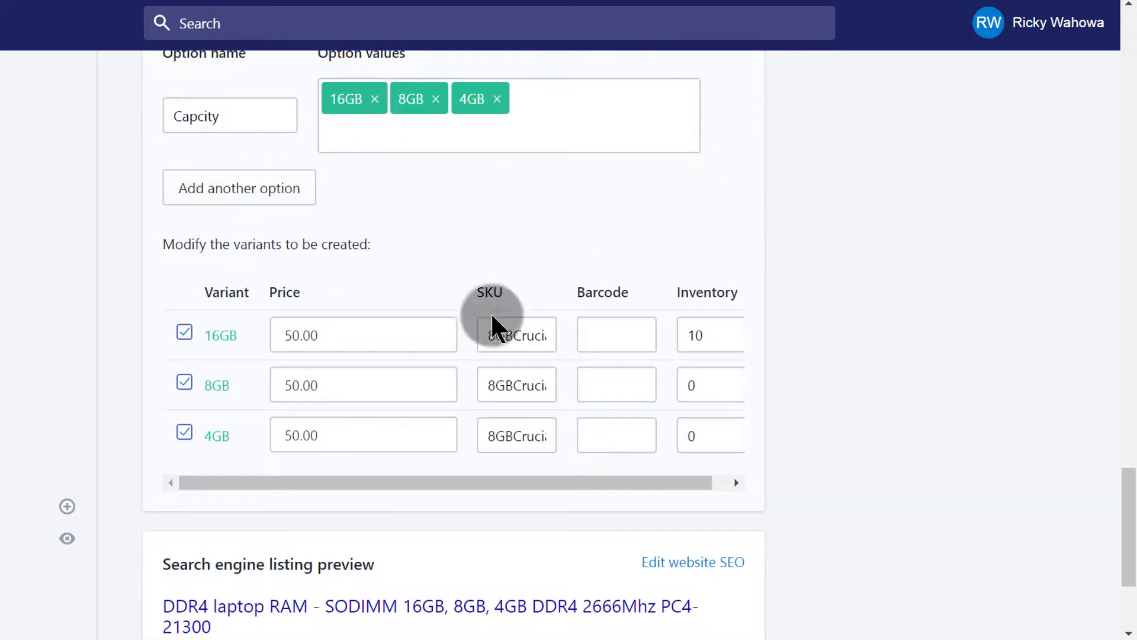
pyautogui.scroll(-2, 357, 325)
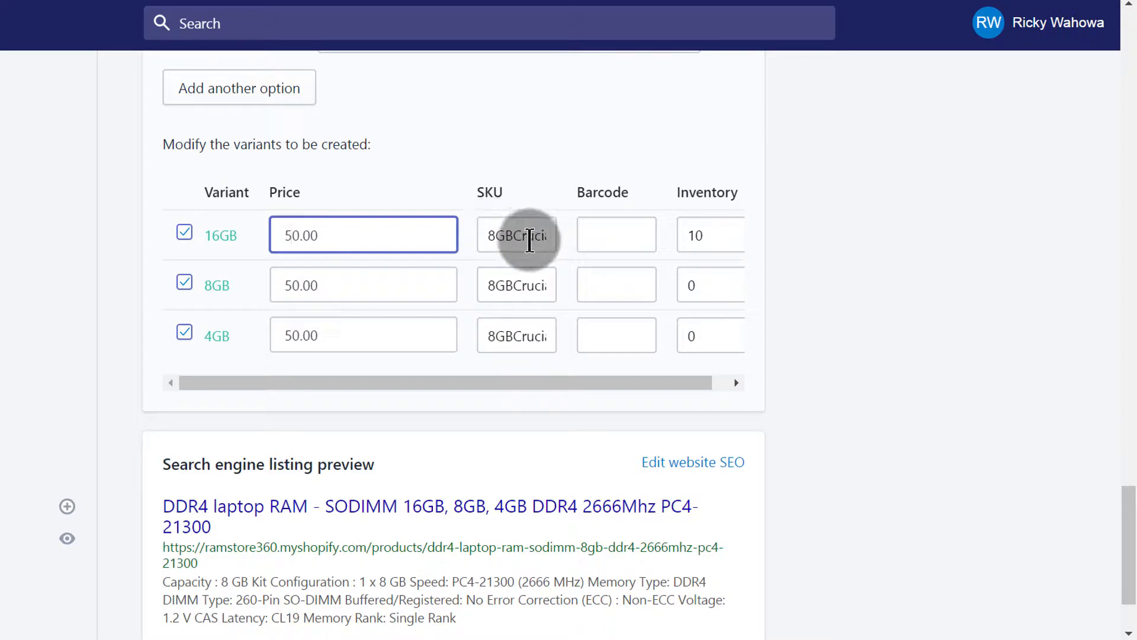
# Step: Set the 16GB variant's price to 80.00 and change its SKU prefix from 8GB to 16GB
pyautogui.click(649, 236)
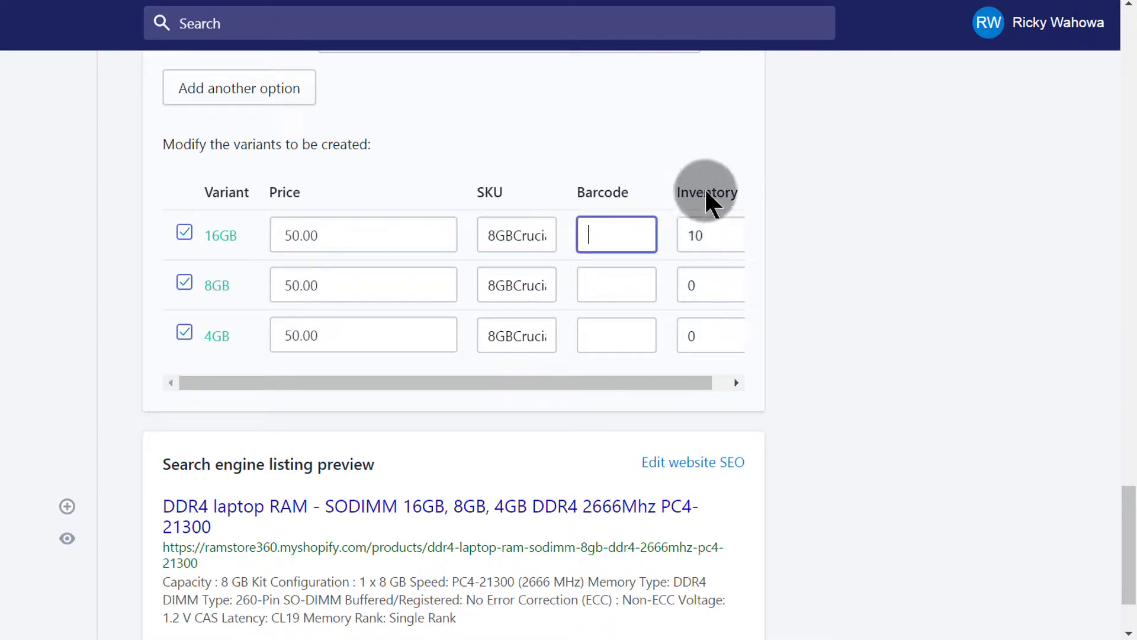
pyautogui.click(710, 237)
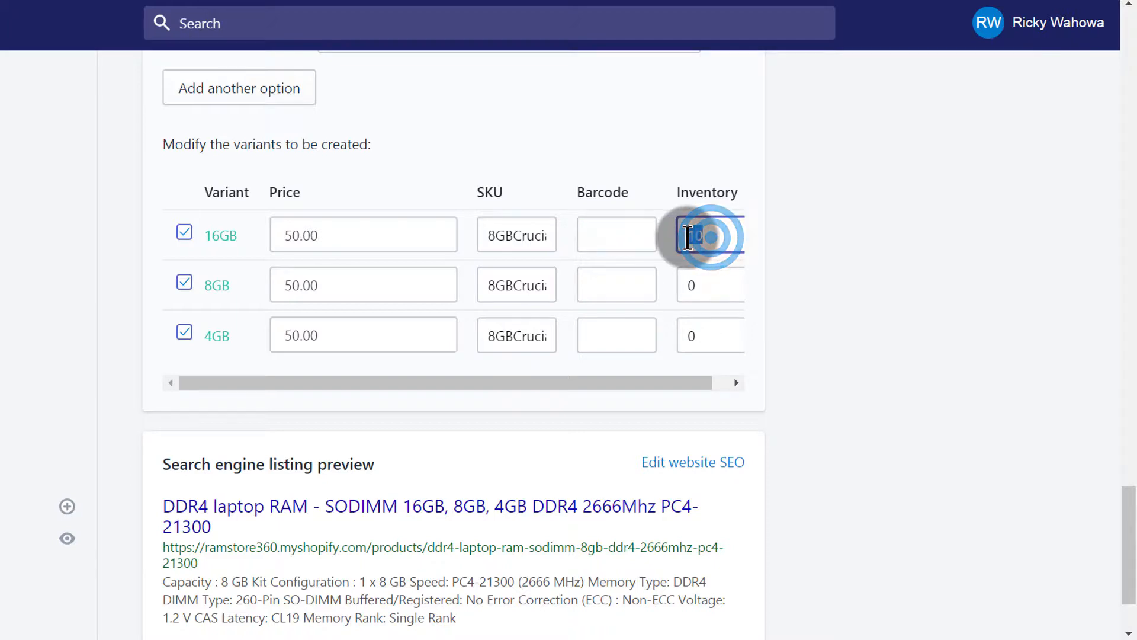
pyautogui.click(711, 279)
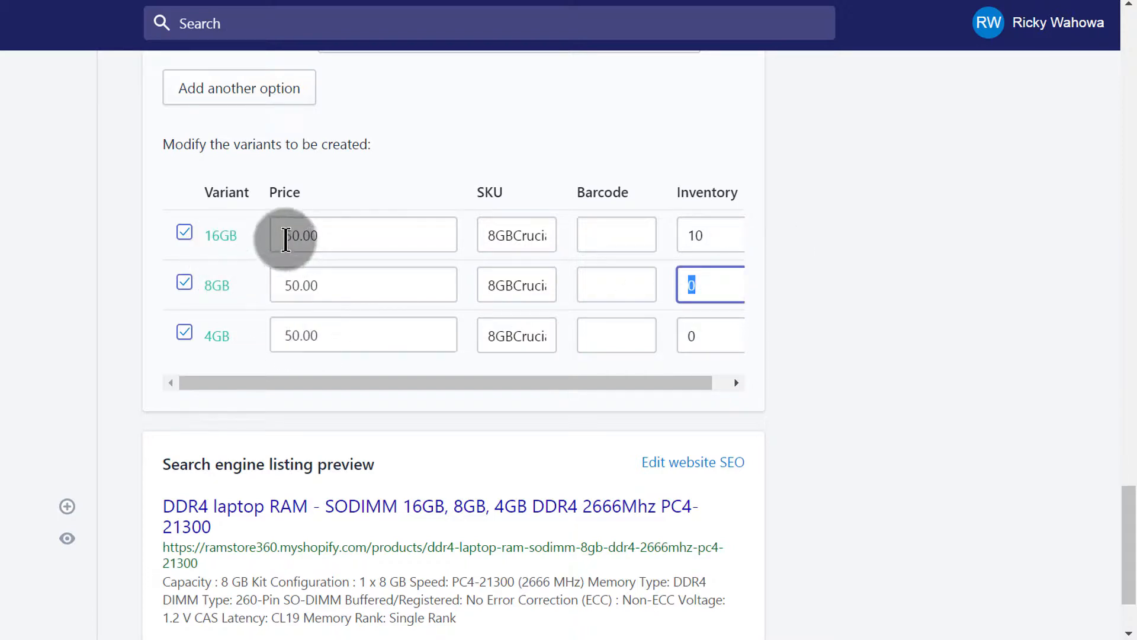
pyautogui.click(288, 236)
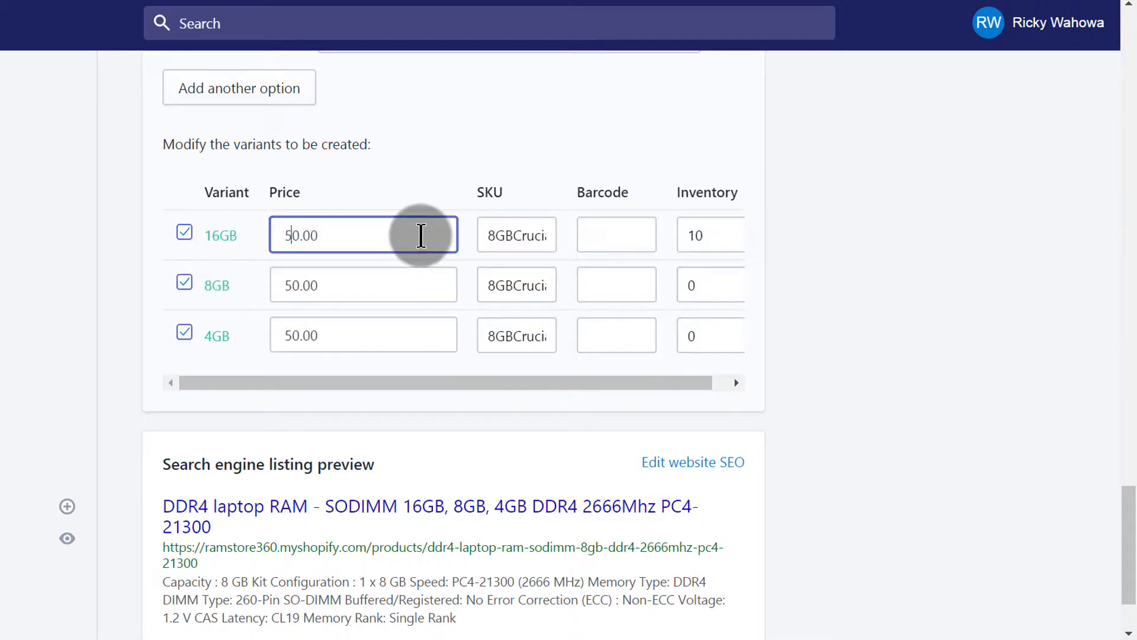
pyautogui.press('BackSpace')
pyautogui.write('8')
pyautogui.click(482, 235)
pyautogui.press('BackSpace')
pyautogui.write('16')
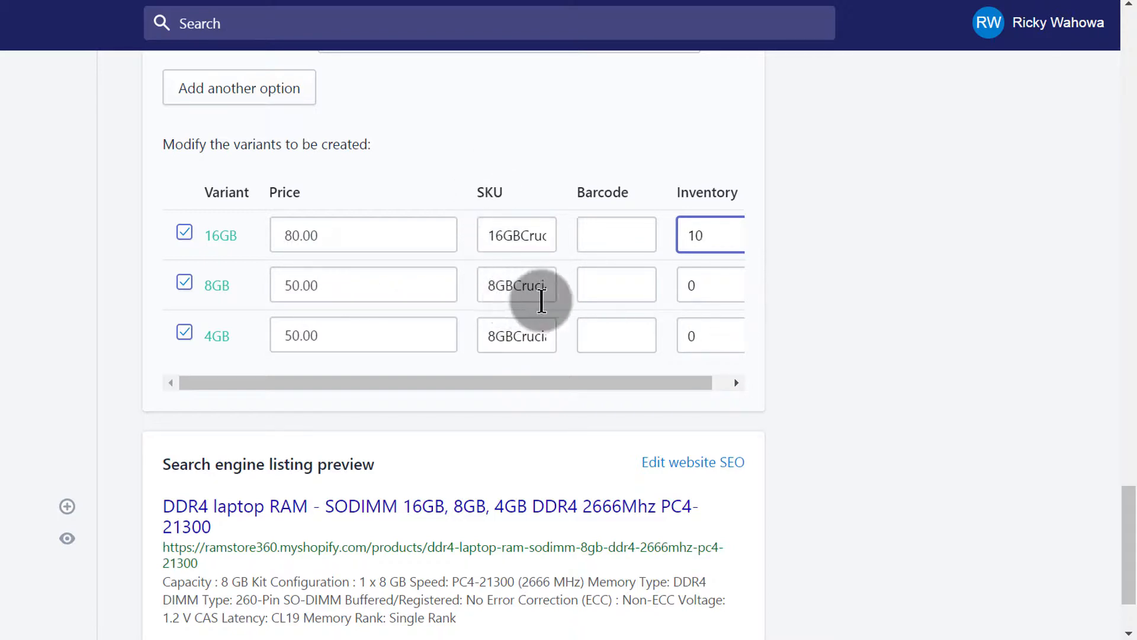
# Step: Set the 8GB variant's inventory to 5
pyautogui.click(697, 285)
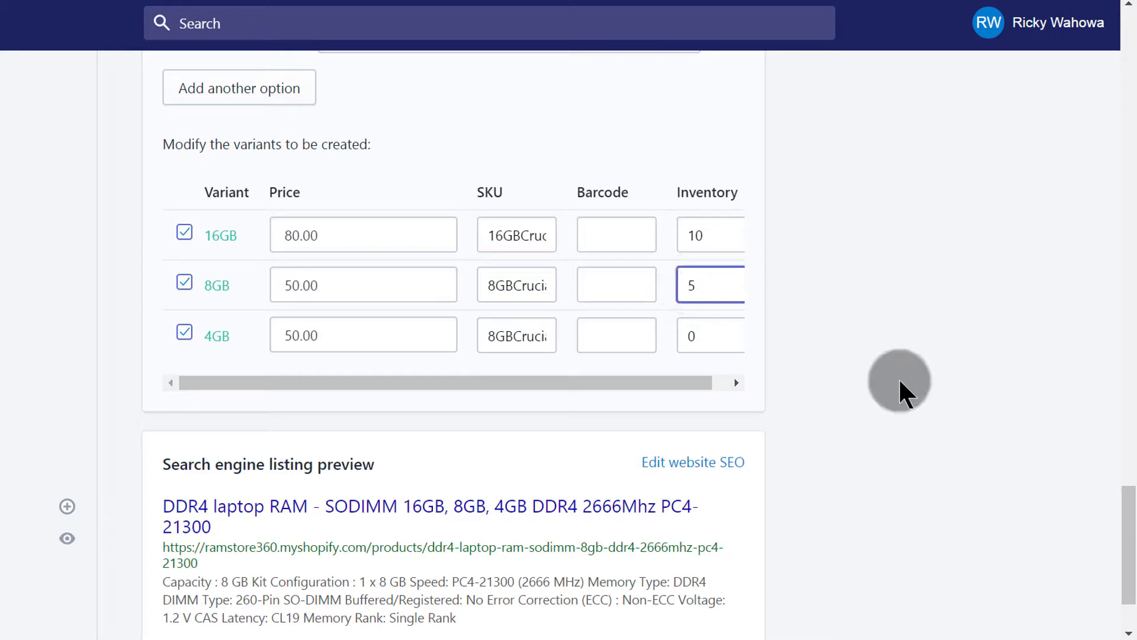
# Step: Fill in the 4GB variant with price 30.00, an SKU starting with 4GB, and inventory 30
pyautogui.click(286, 336)
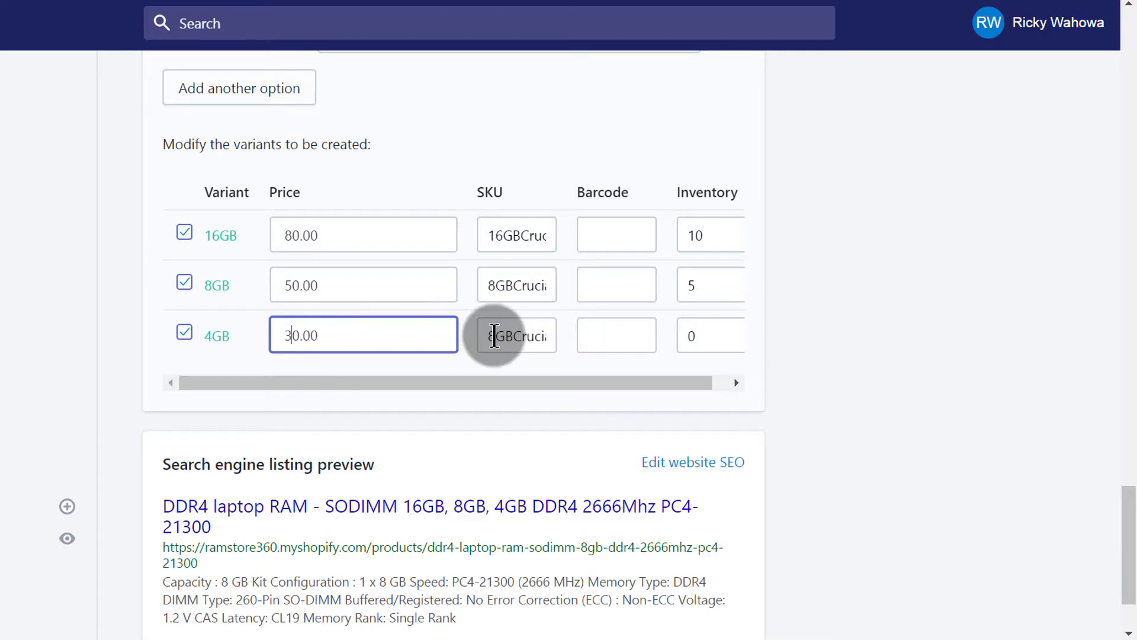
pyautogui.click(494, 336)
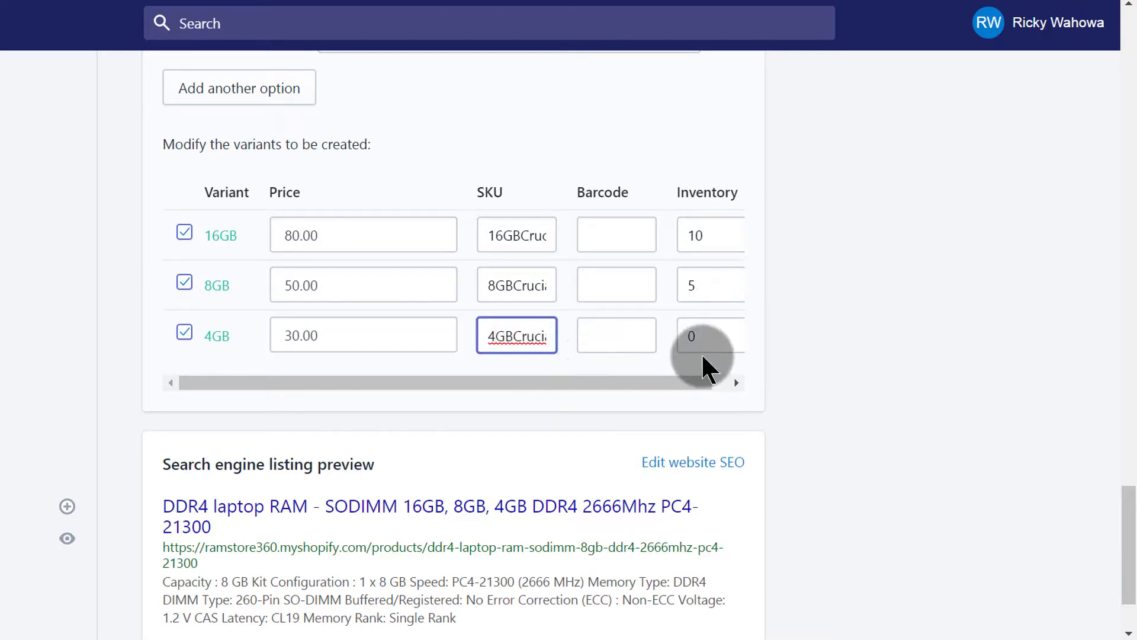
pyautogui.click(706, 332)
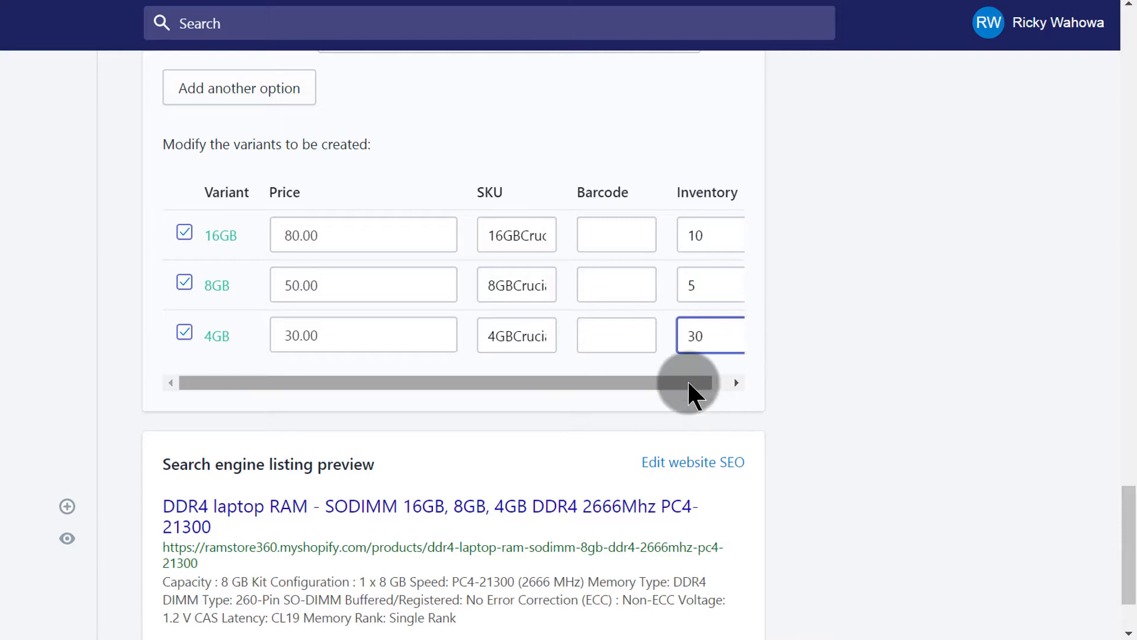
# Step: Save the product with its new variants
pyautogui.moveTo(689, 382); pyautogui.dragTo(626, 382)
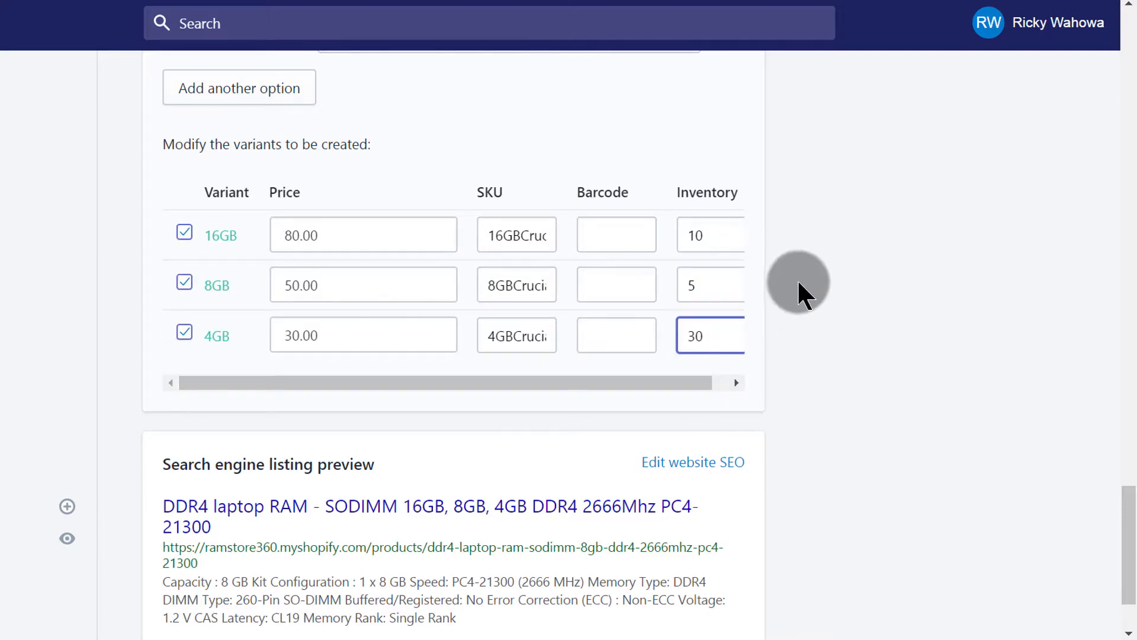
pyautogui.scroll(2, 753, 299)
pyautogui.scroll(-4, 775, 329)
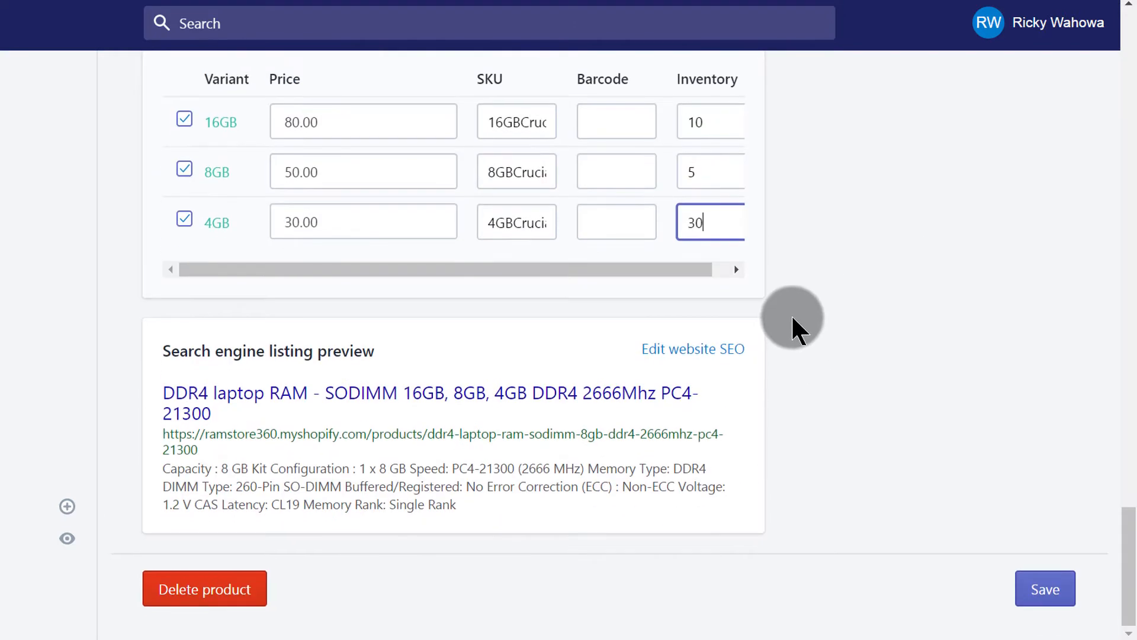
pyautogui.click(1037, 593)
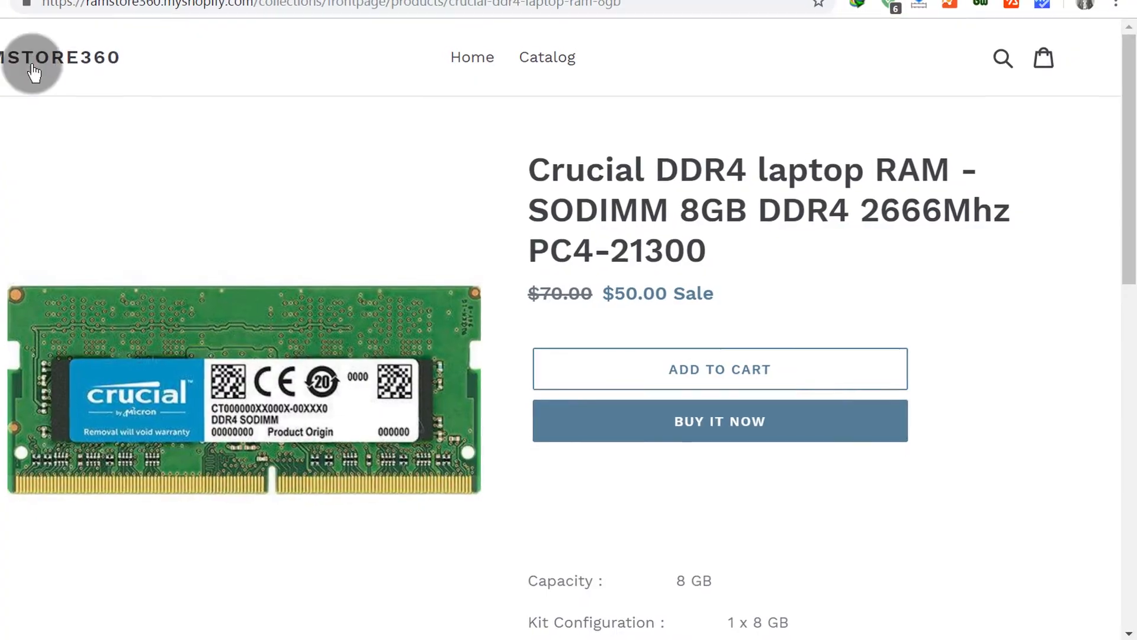
# Step: Open the online store's home page
pyautogui.click(473, 65)
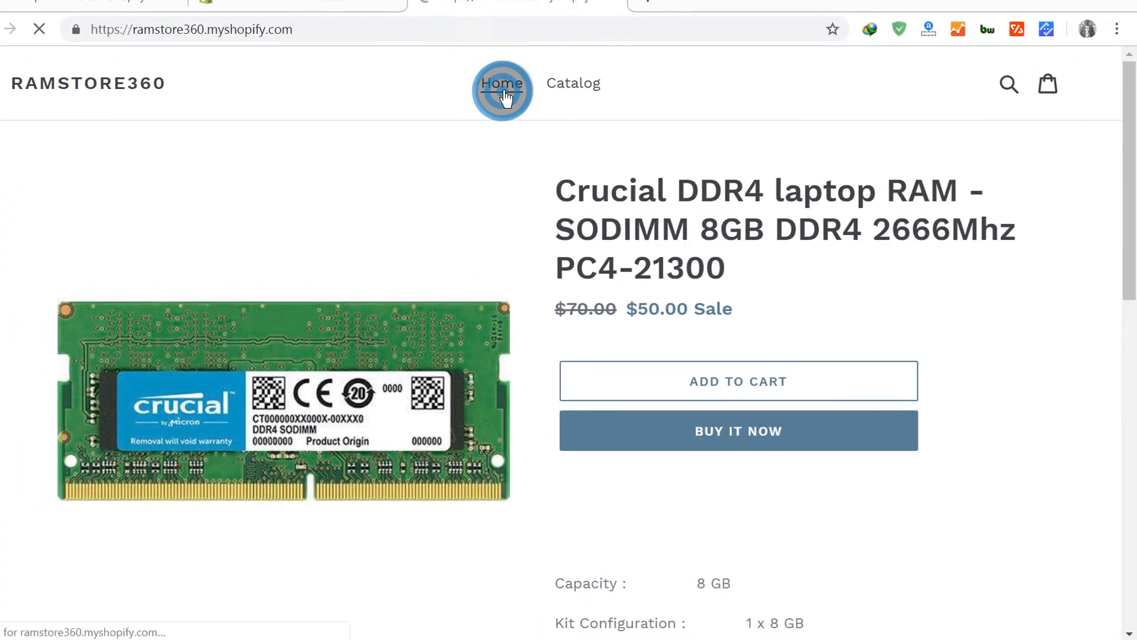
# Step: Scroll through the store home page's featured collection and open the new multi-capacity RAM product
pyautogui.scroll(-6, 556, 402)
pyautogui.scroll(-5, 537, 349)
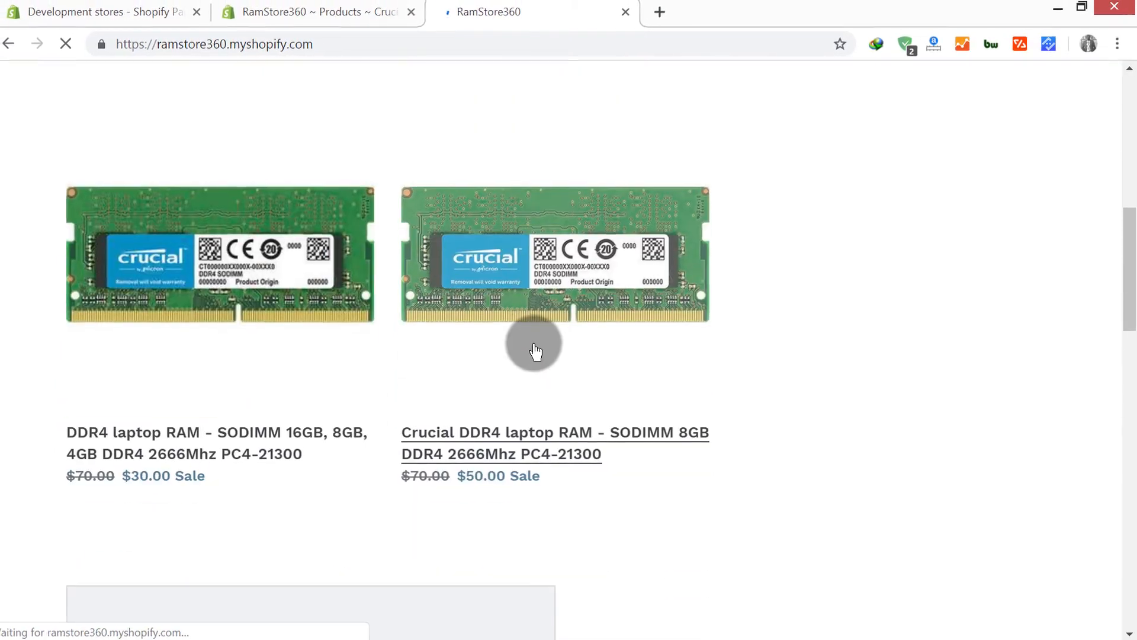
pyautogui.scroll(10, 198, 307)
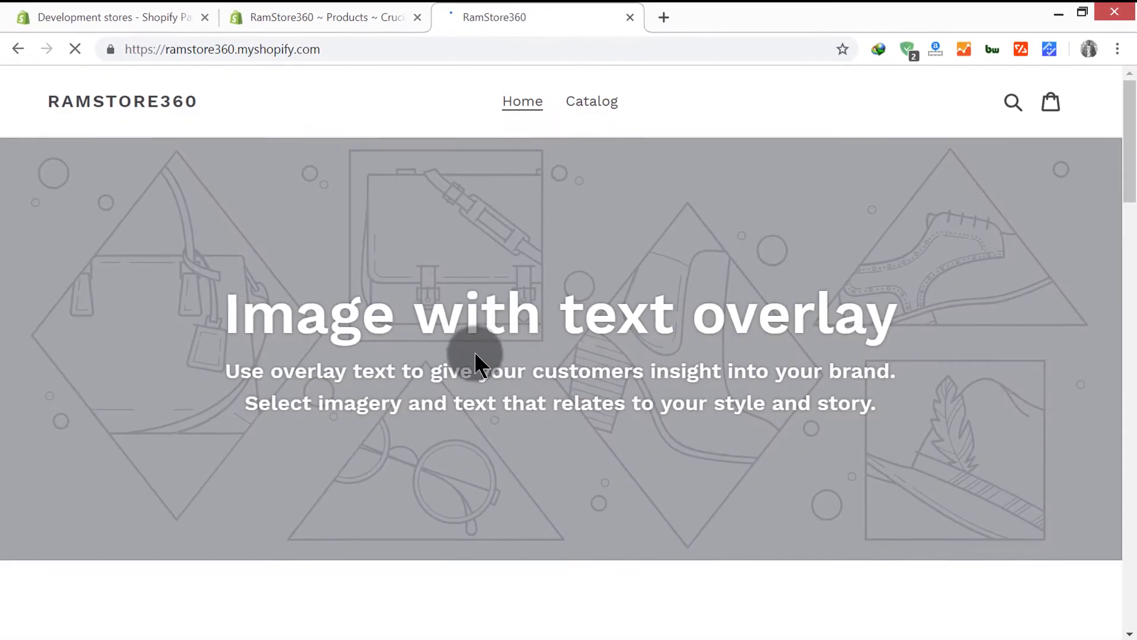
pyautogui.scroll(-8, 475, 362)
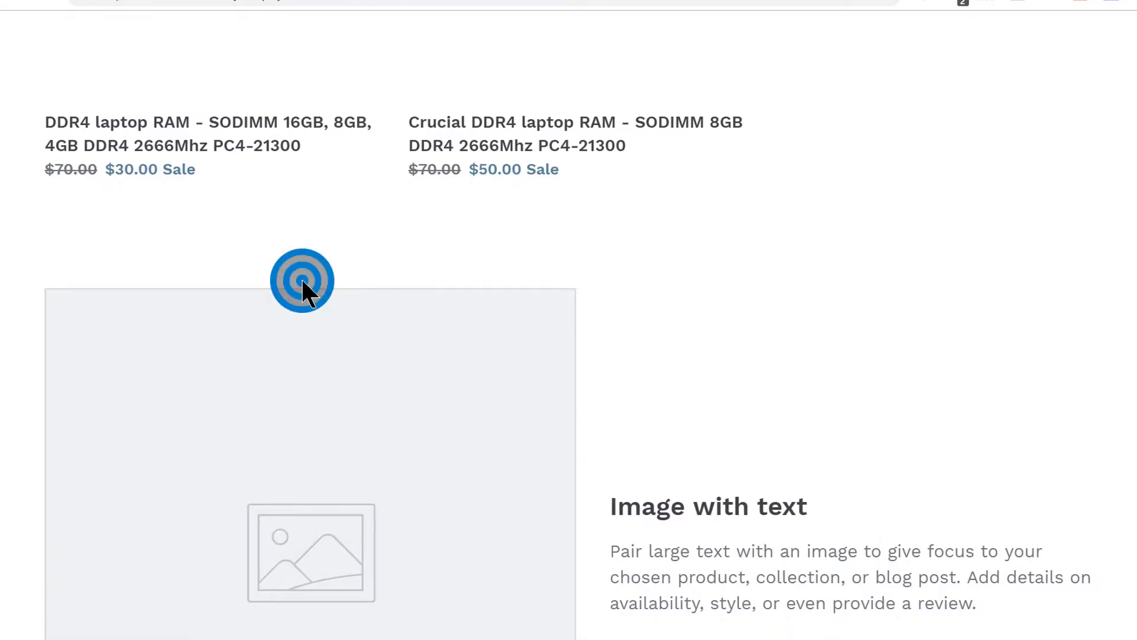
pyautogui.scroll(6, 299, 278)
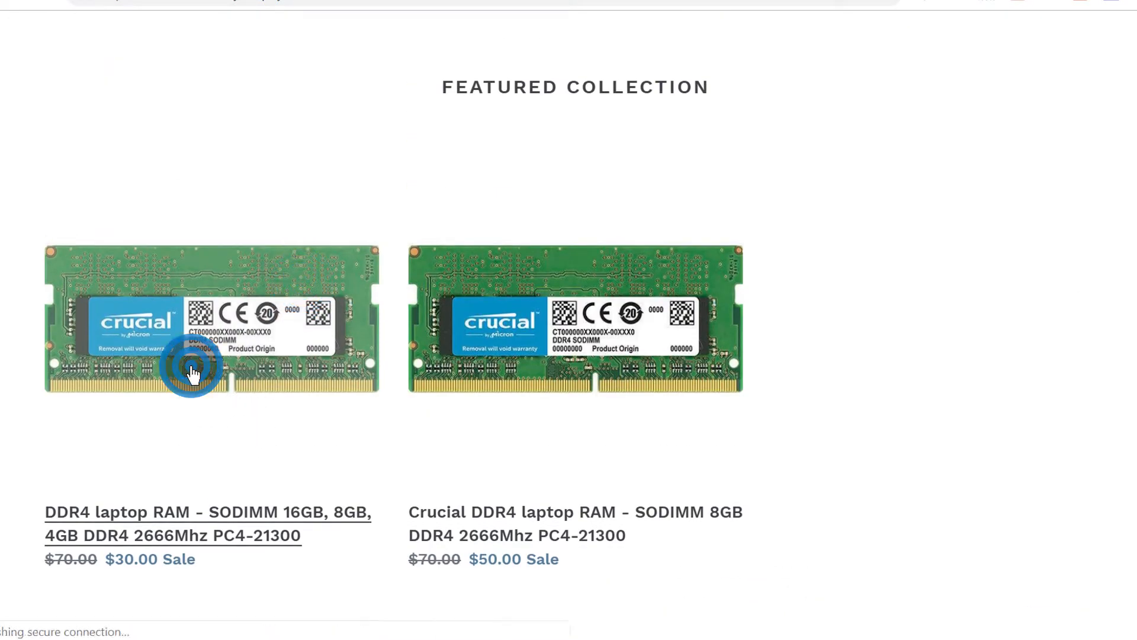
pyautogui.scroll(-1, 876, 296)
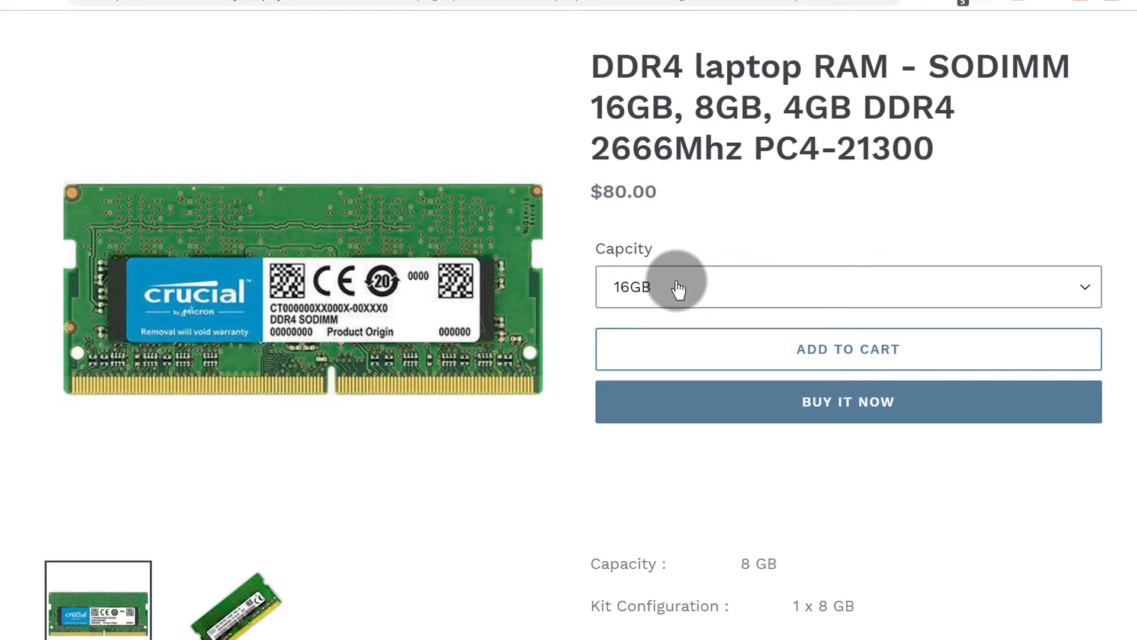
# Step: Choose the 8GB capacity on the product page to check its sale price
pyautogui.click(715, 290)
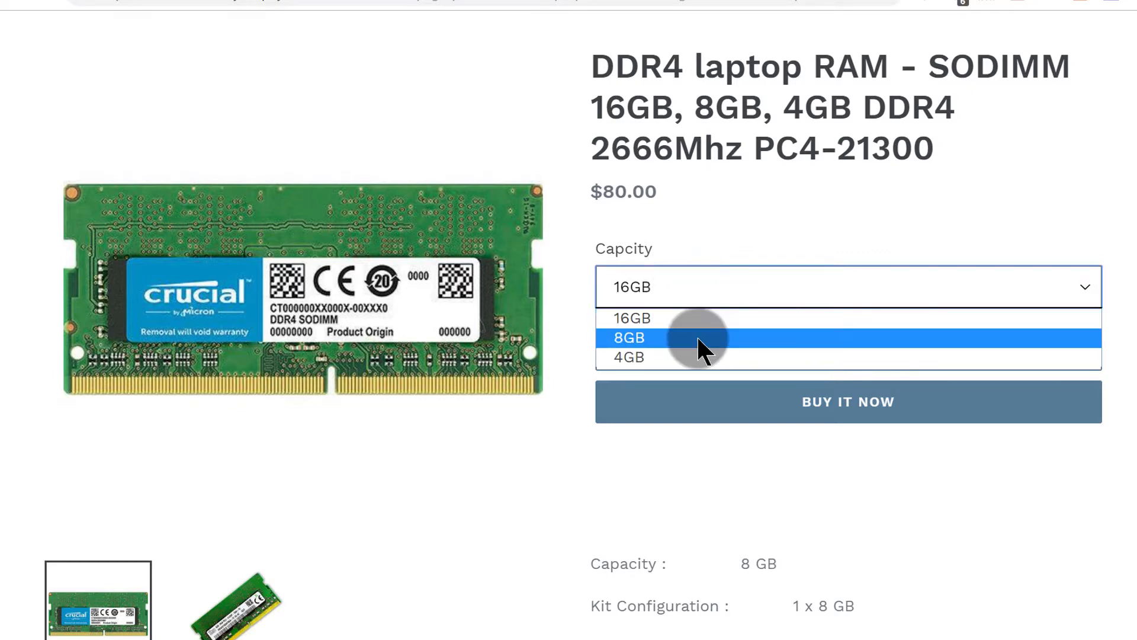
pyautogui.click(771, 203)
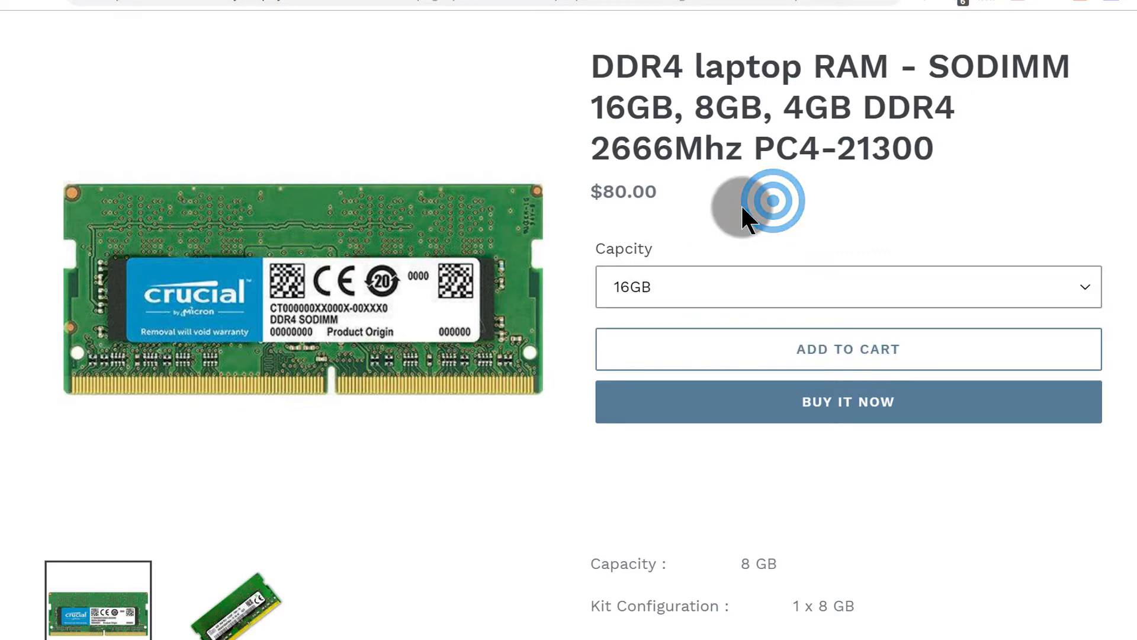
pyautogui.scroll(-3, 722, 214)
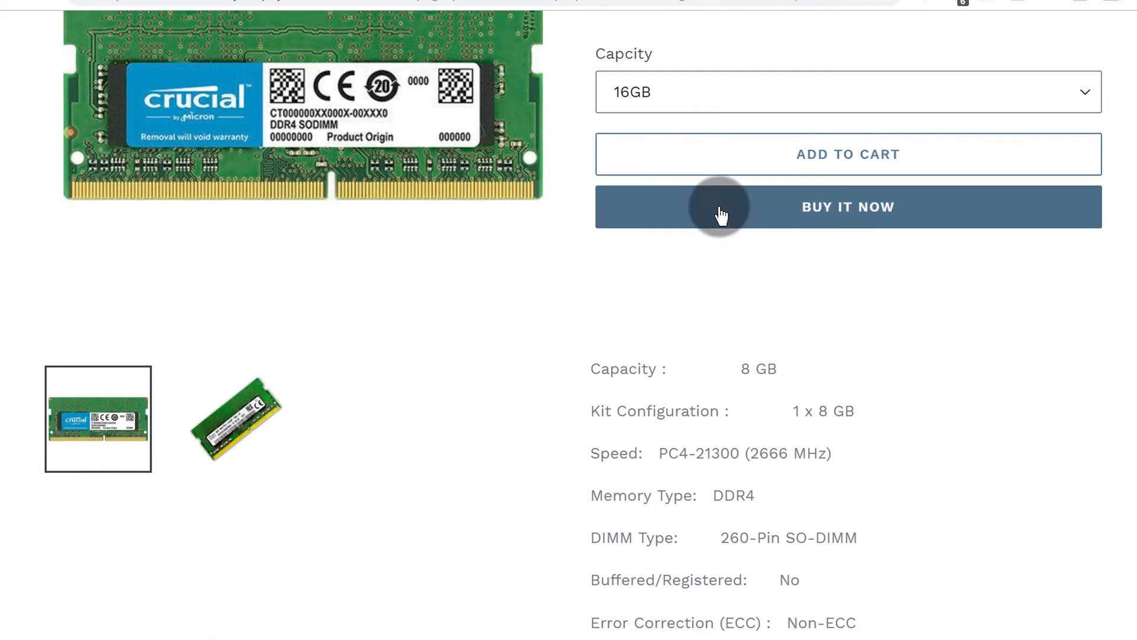
pyautogui.click(677, 89)
pyautogui.click(662, 143)
pyautogui.scroll(3, 700, 203)
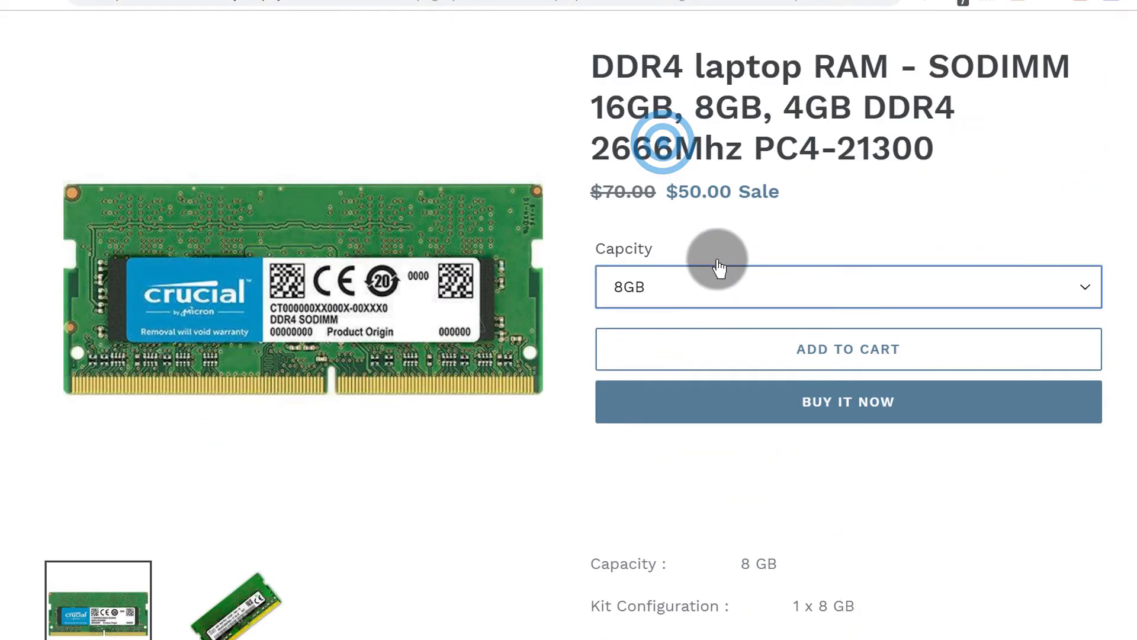
# Step: Choose the 4GB capacity on the product page to check its price
pyautogui.click(676, 296)
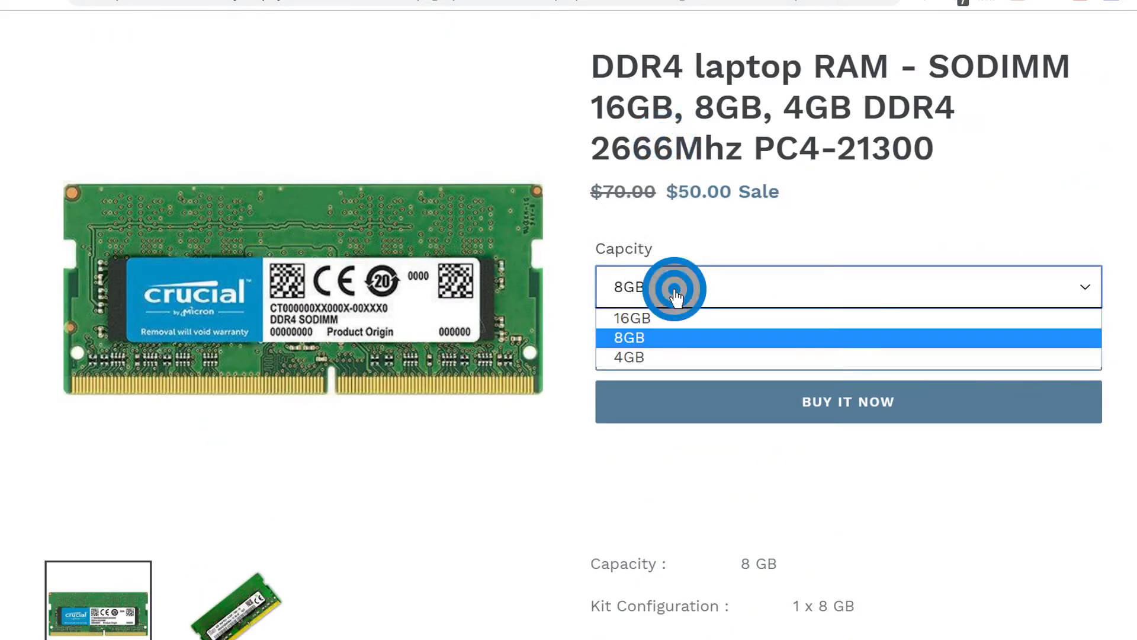
pyautogui.click(666, 357)
pyautogui.click(695, 237)
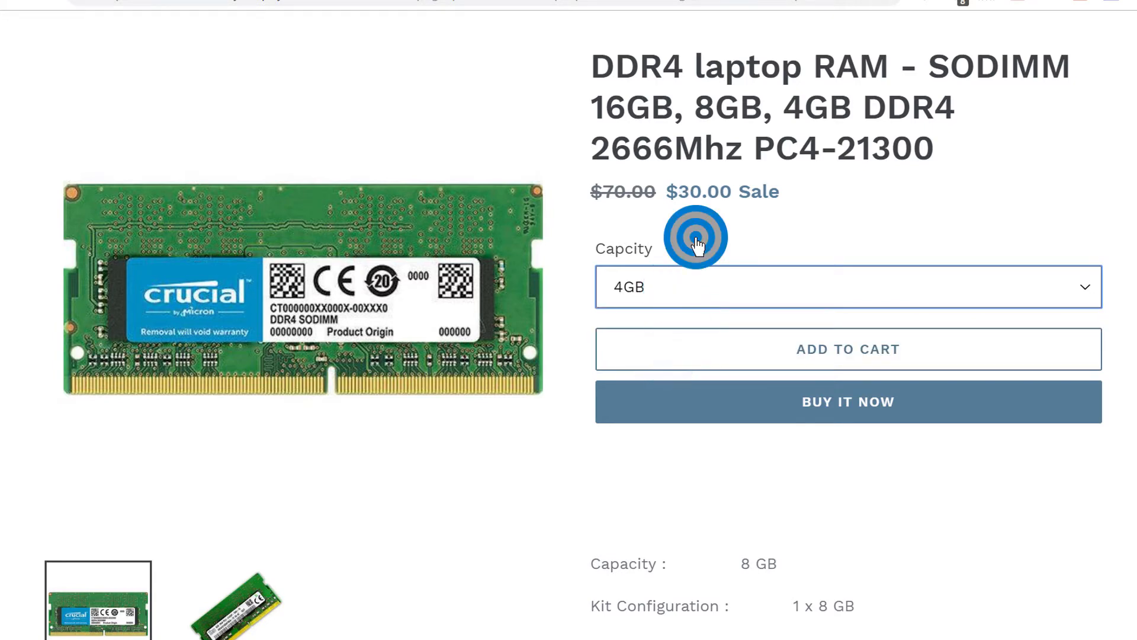
# Step: Switch the capacity back to 8GB and highlight its crossed-out original price
pyautogui.click(684, 288)
pyautogui.click(689, 330)
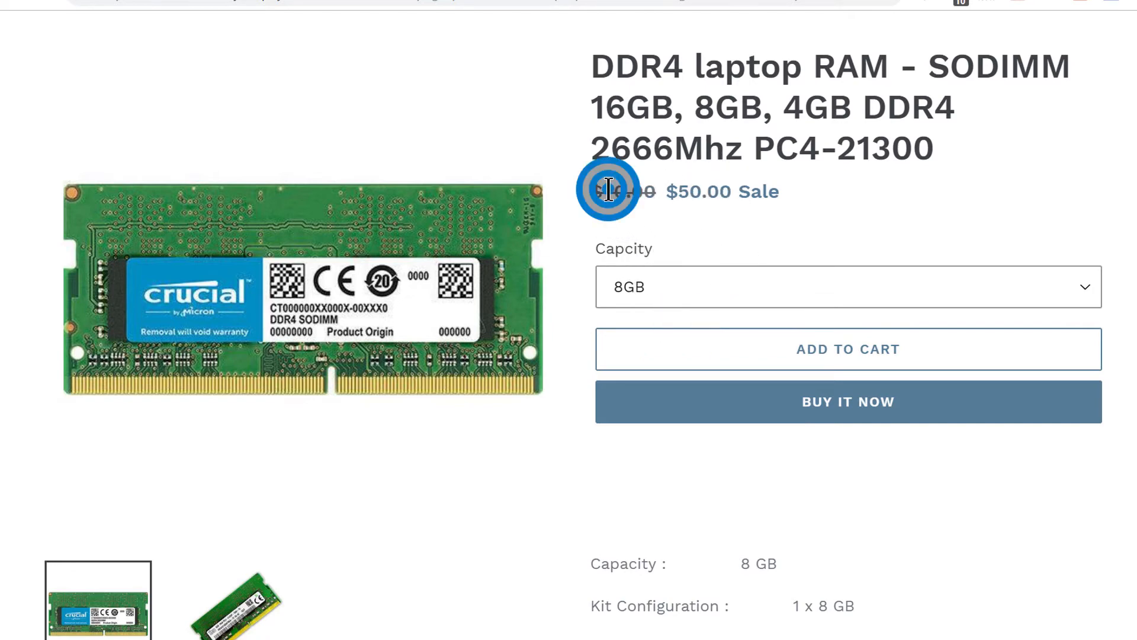
pyautogui.moveTo(609, 189); pyautogui.dragTo(655, 191)
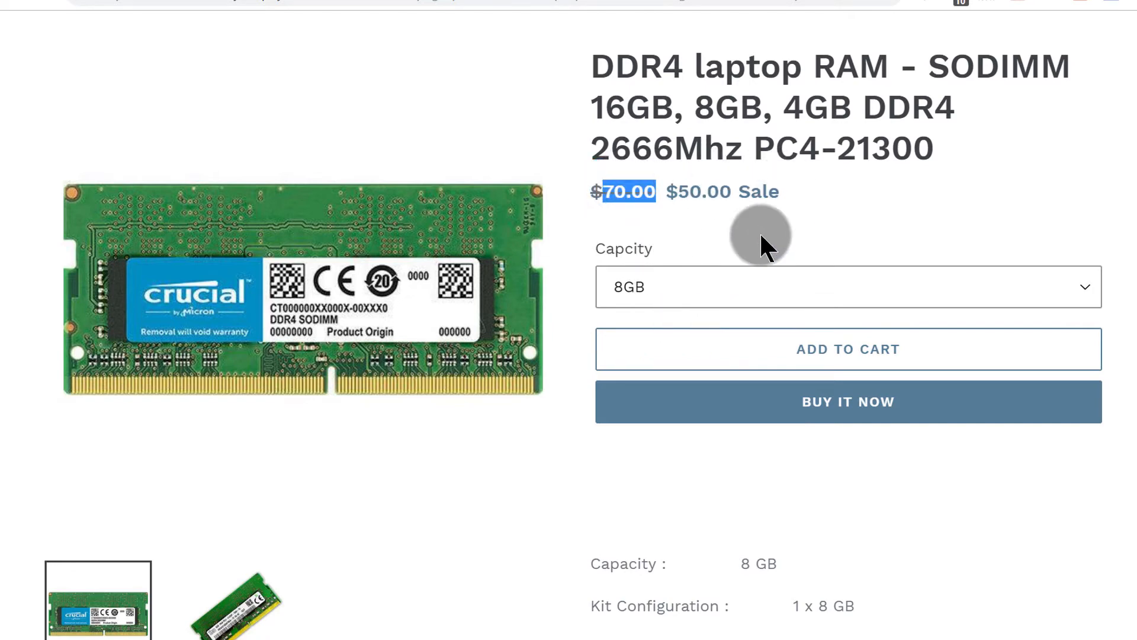
# Step: Choose the 4GB capacity again to compare its price
pyautogui.click(655, 286)
pyautogui.click(659, 358)
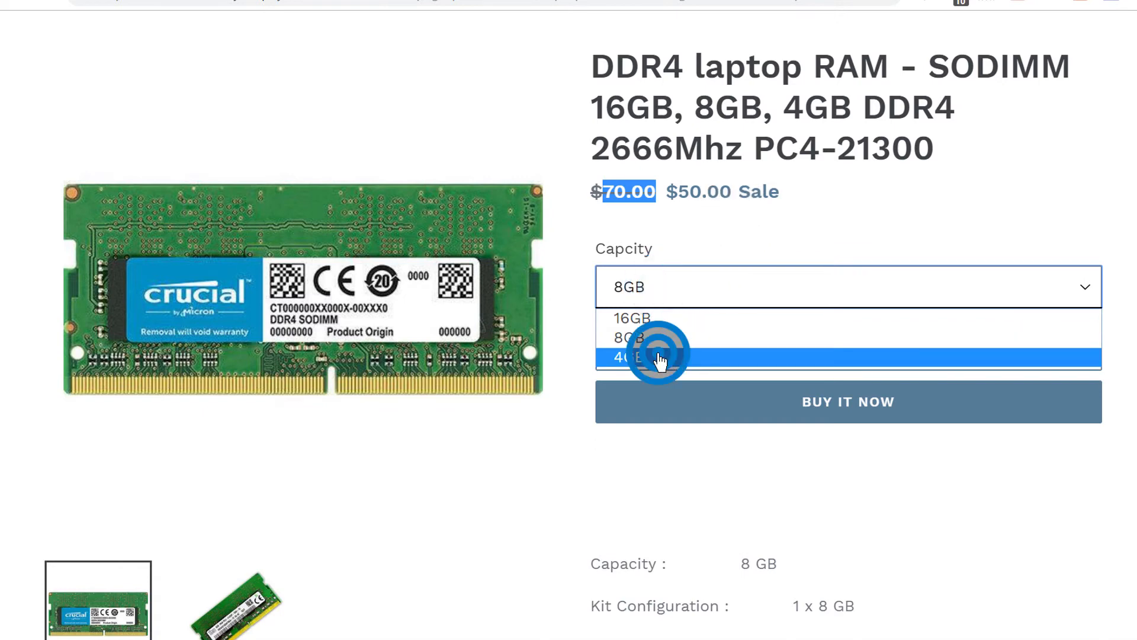
pyautogui.click(722, 234)
# Step: Scroll through the product details and return to the product's variant list in the admin
pyautogui.scroll(-2, 755, 302)
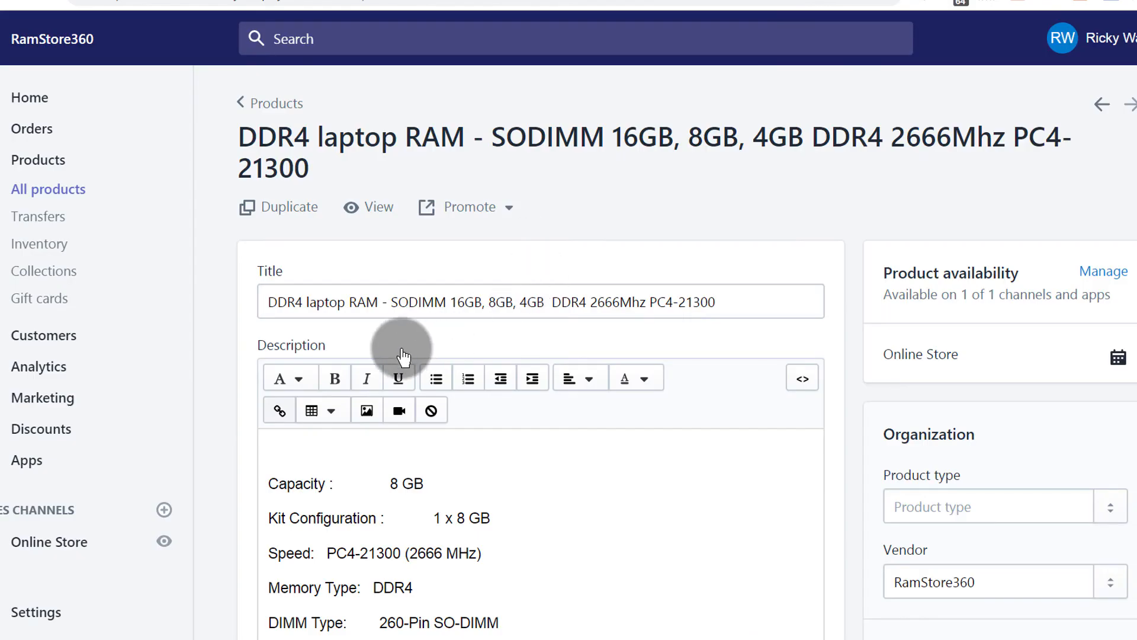
pyautogui.scroll(-6, 565, 367)
pyautogui.scroll(-10, 565, 367)
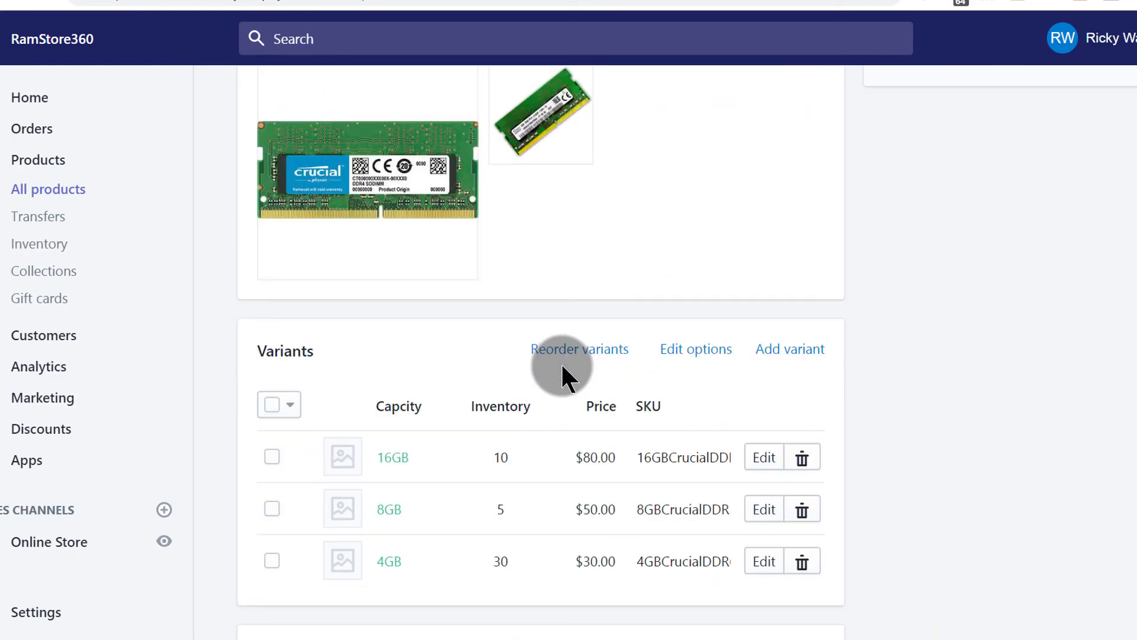